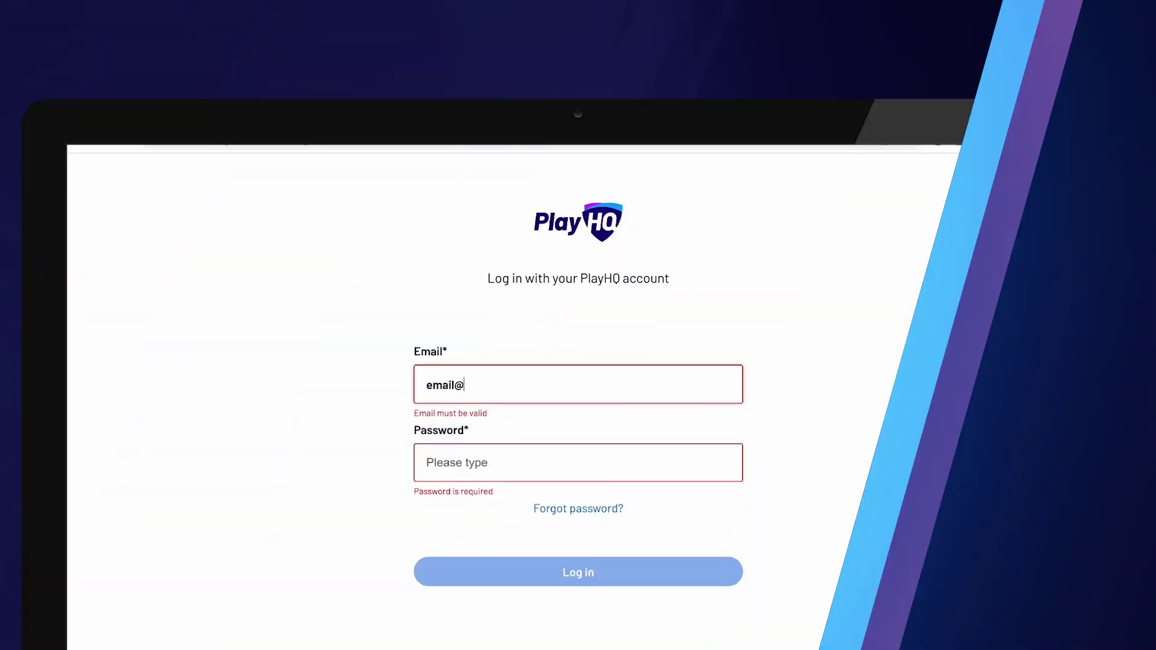
Step: Log in to PlayHQ E-Score with the account email and password
{"action": "type", "text": "email.com"}
{"action": "key", "text": "Tab"}
{"action": "type", "text": "****"}
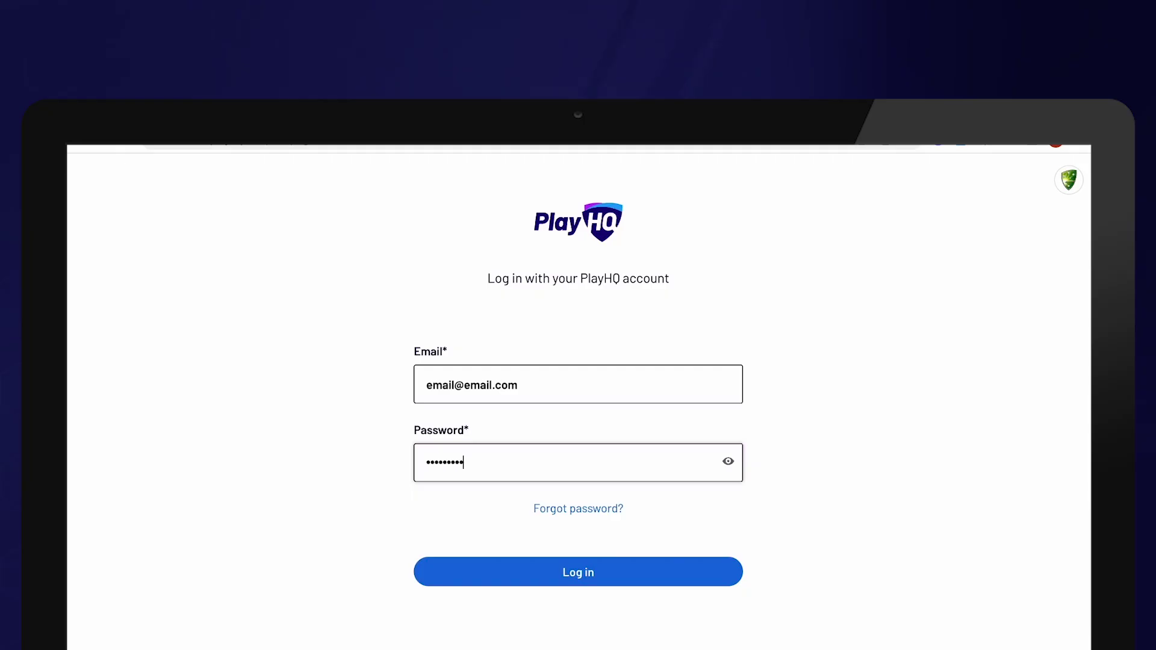
{"action": "left_click", "coordinate": [583, 573]}
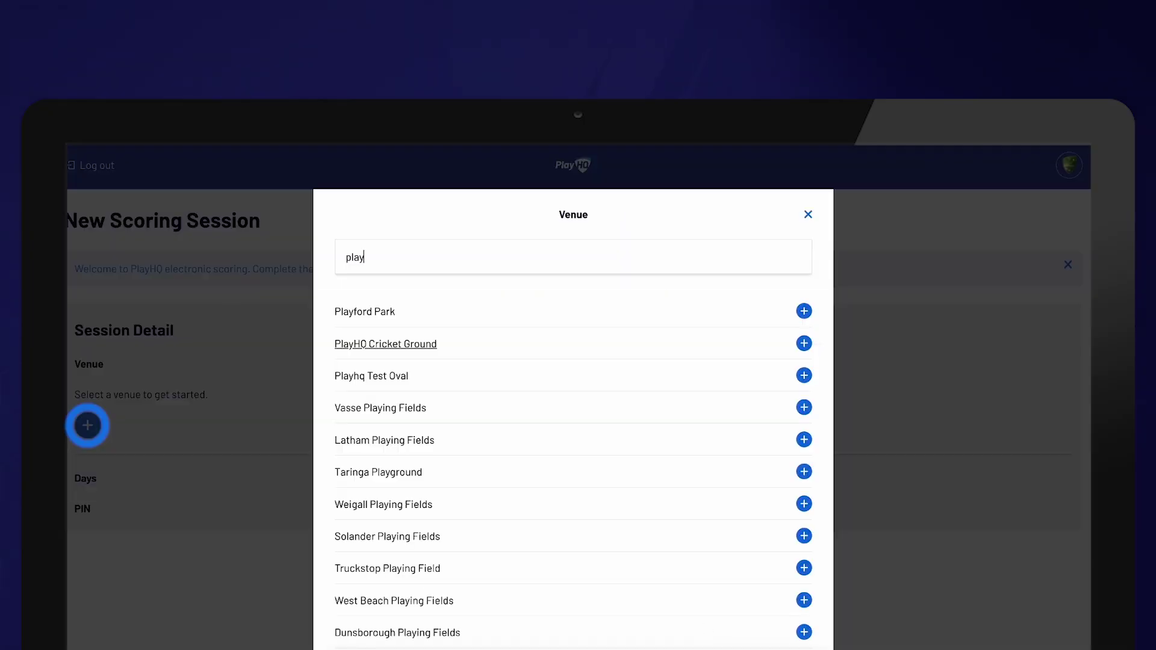
Step: Set the venue to PlayHQ Cricket Ground, add Saturday 10 Jun 2023, and confirm the session PIN
{"action": "left_click", "coordinate": [804, 343]}
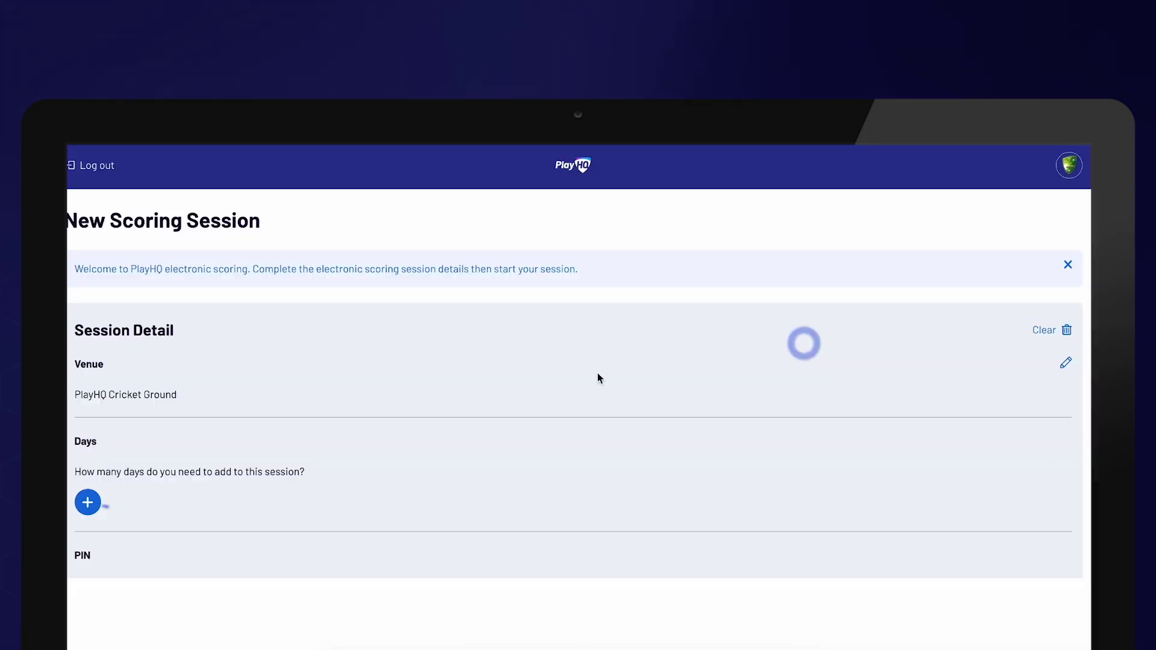
{"action": "left_click", "coordinate": [87, 503]}
{"action": "left_click", "coordinate": [341, 317]}
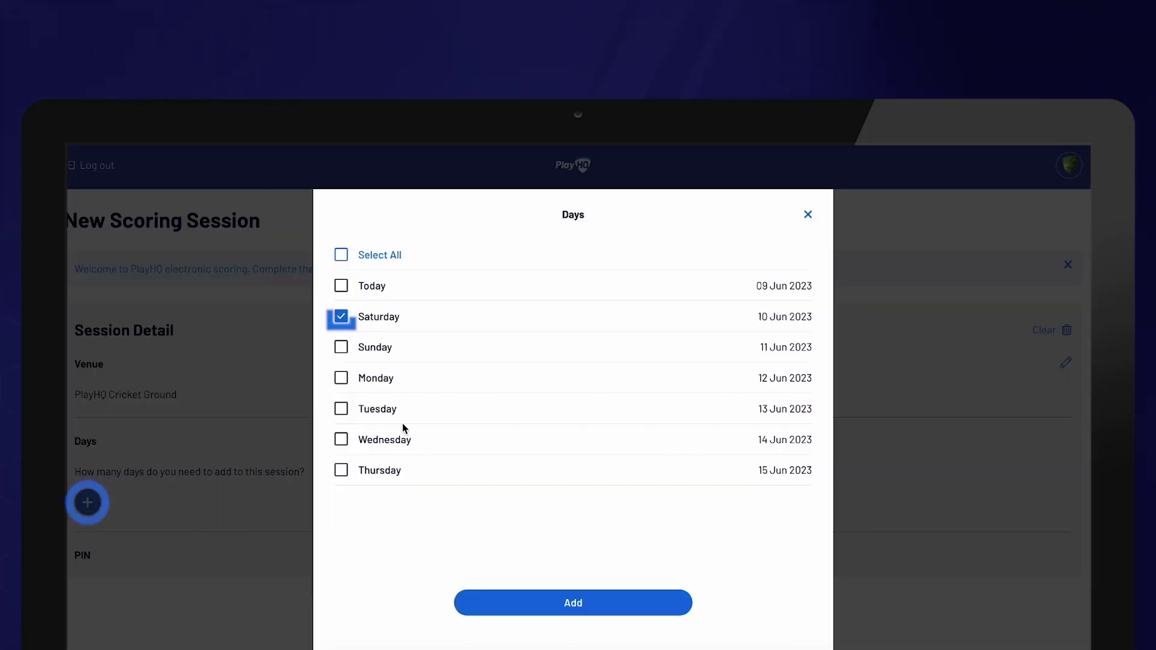
{"action": "left_click", "coordinate": [553, 596]}
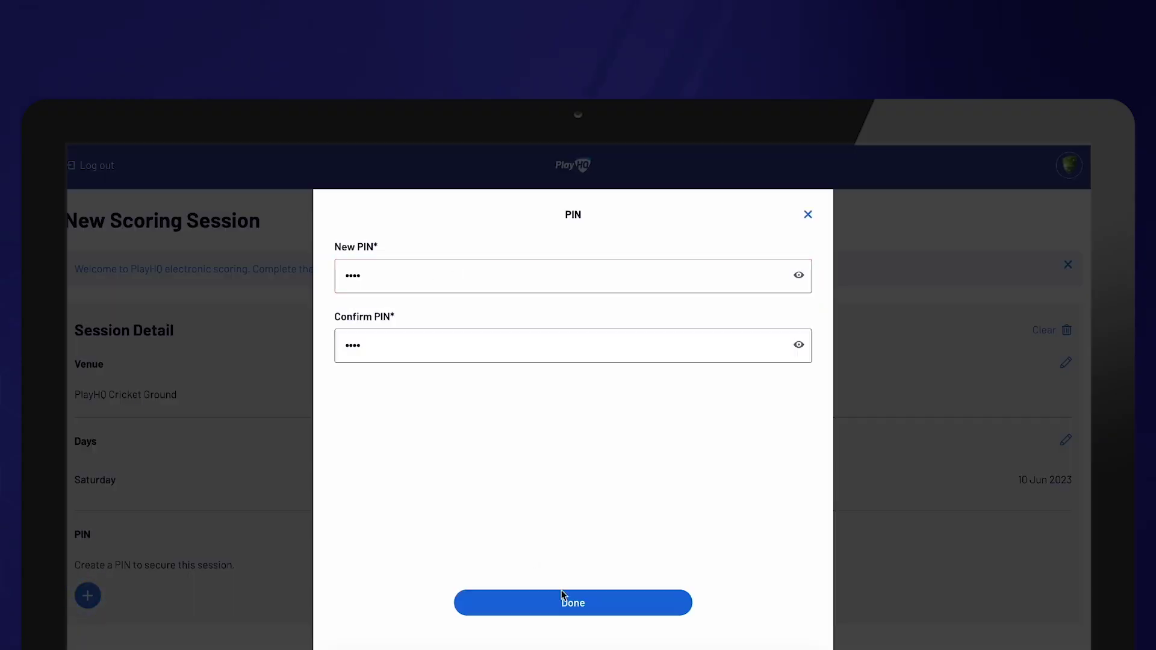
{"action": "left_click", "coordinate": [566, 601]}
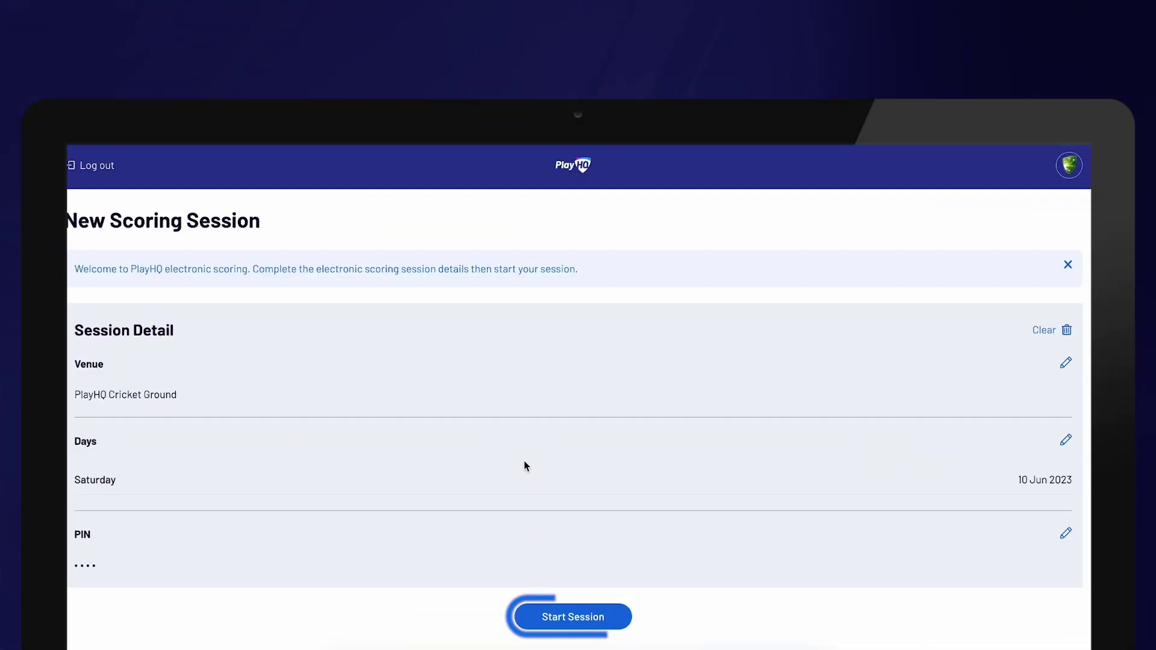
Step: Start the session and check the PCG2, PCG3 and PCG4 fixtures before returning to Oval 1
{"action": "left_click", "coordinate": [576, 625]}
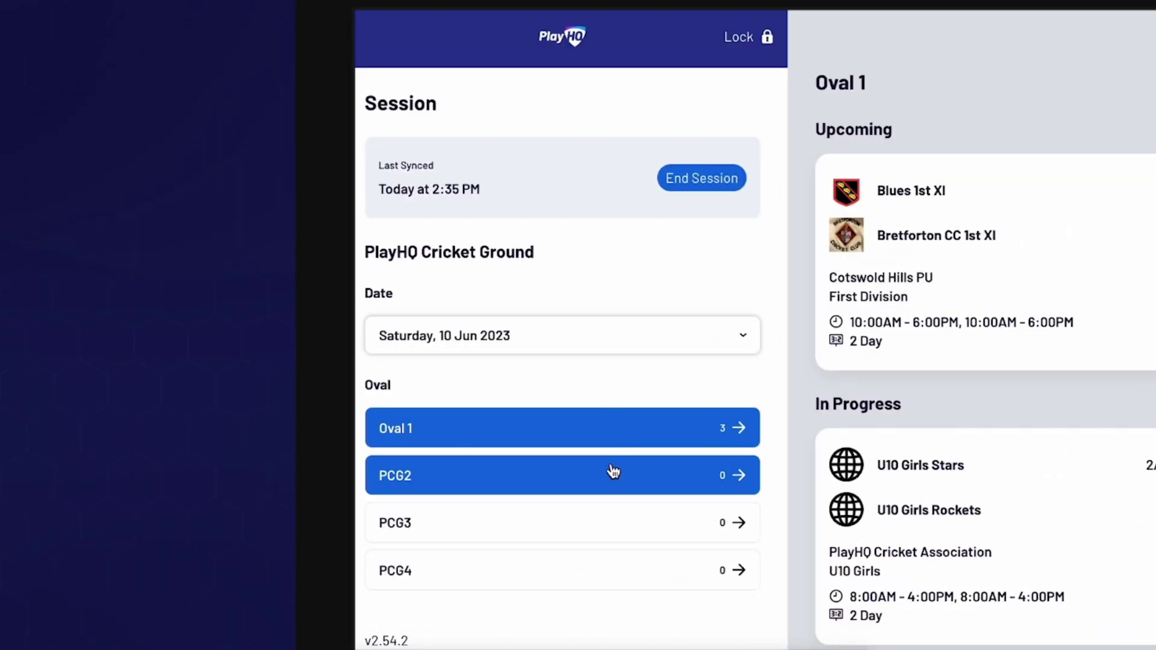
{"action": "left_click", "coordinate": [262, 500]}
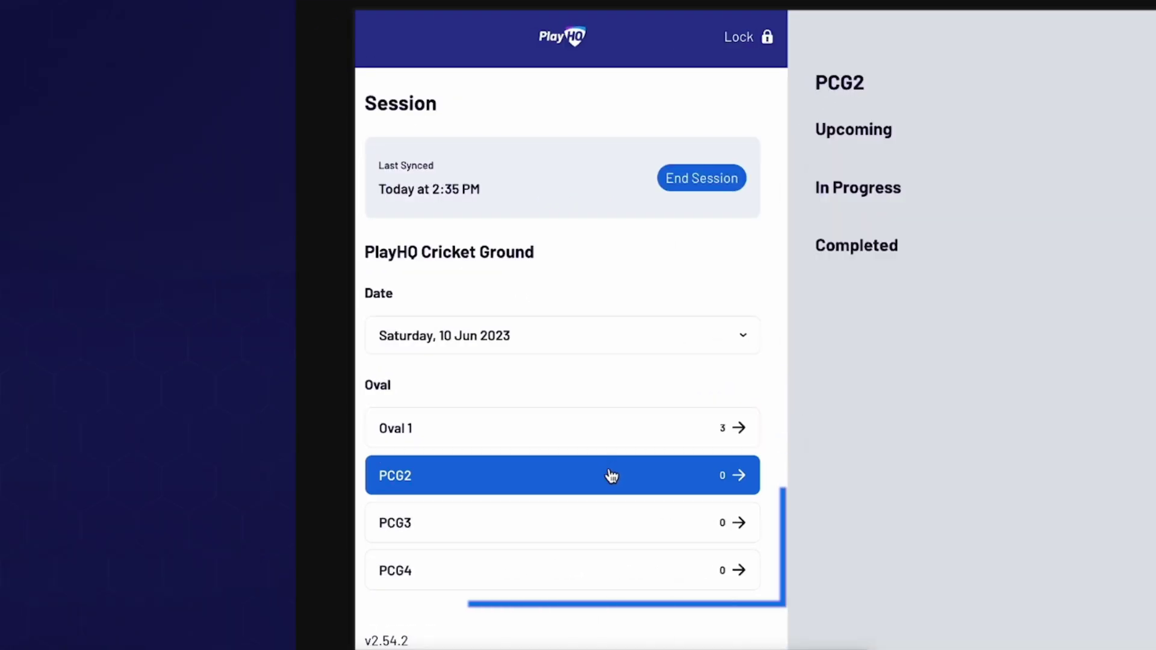
{"action": "left_click", "coordinate": [614, 522]}
{"action": "left_click", "coordinate": [615, 566]}
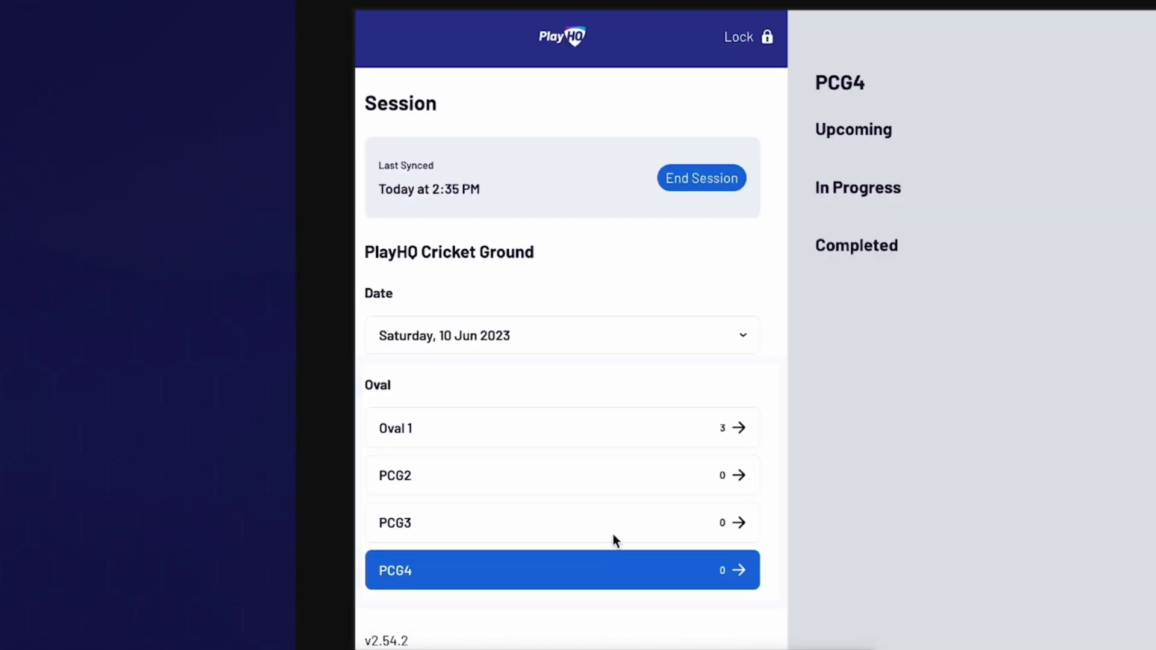
{"action": "left_click", "coordinate": [616, 434]}
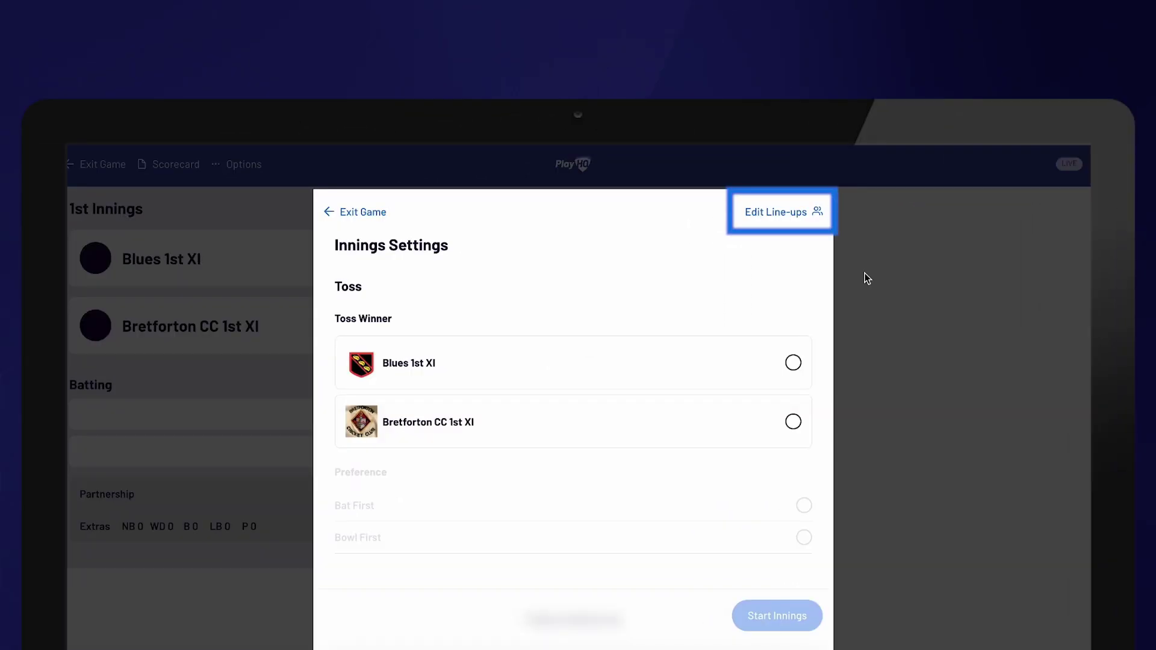
Step: Add all 11 allocated Team Players to the Blues 1st XI line-up
{"action": "left_click", "coordinate": [775, 212]}
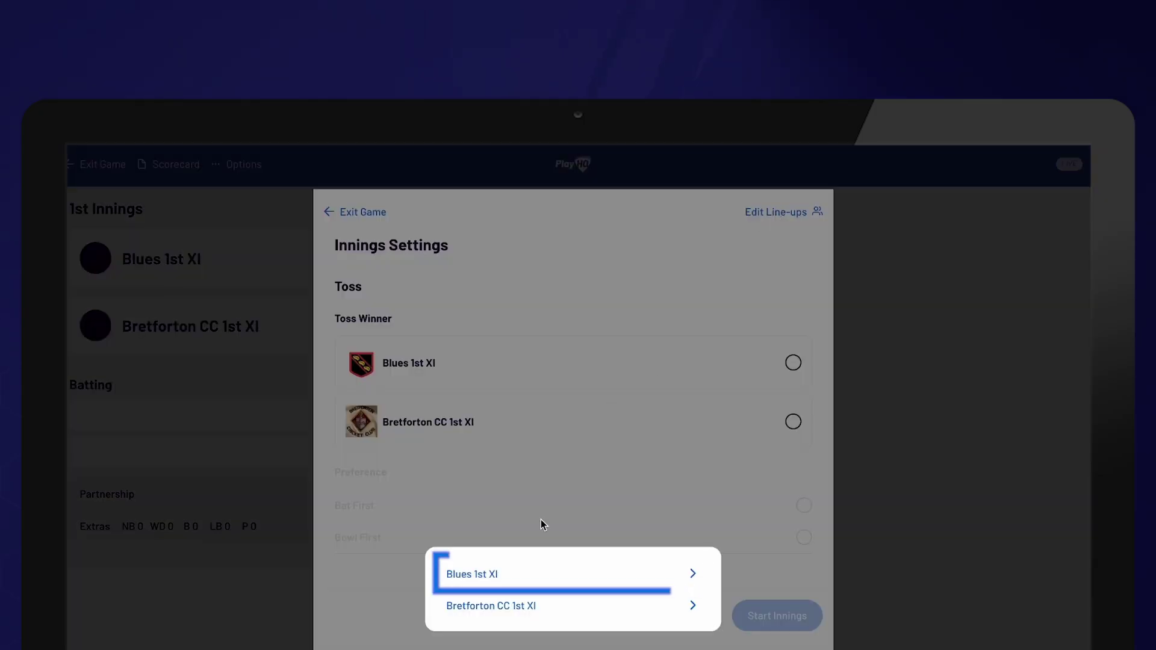
{"action": "left_click", "coordinate": [518, 576]}
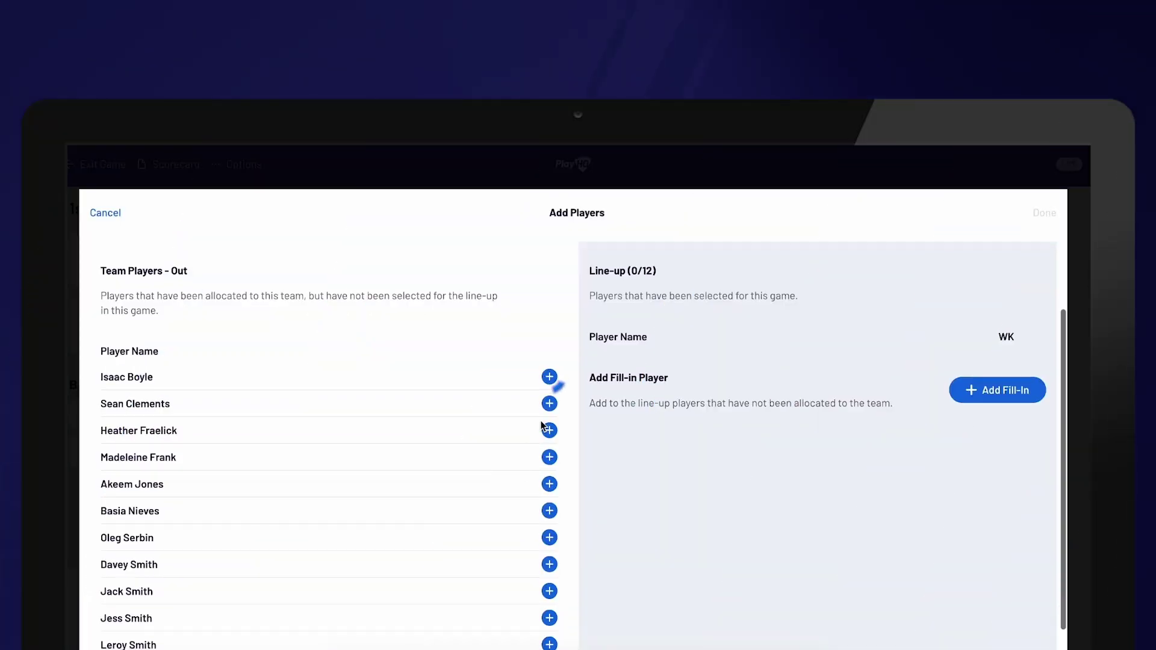
{"action": "double_click", "coordinate": [549, 379]}
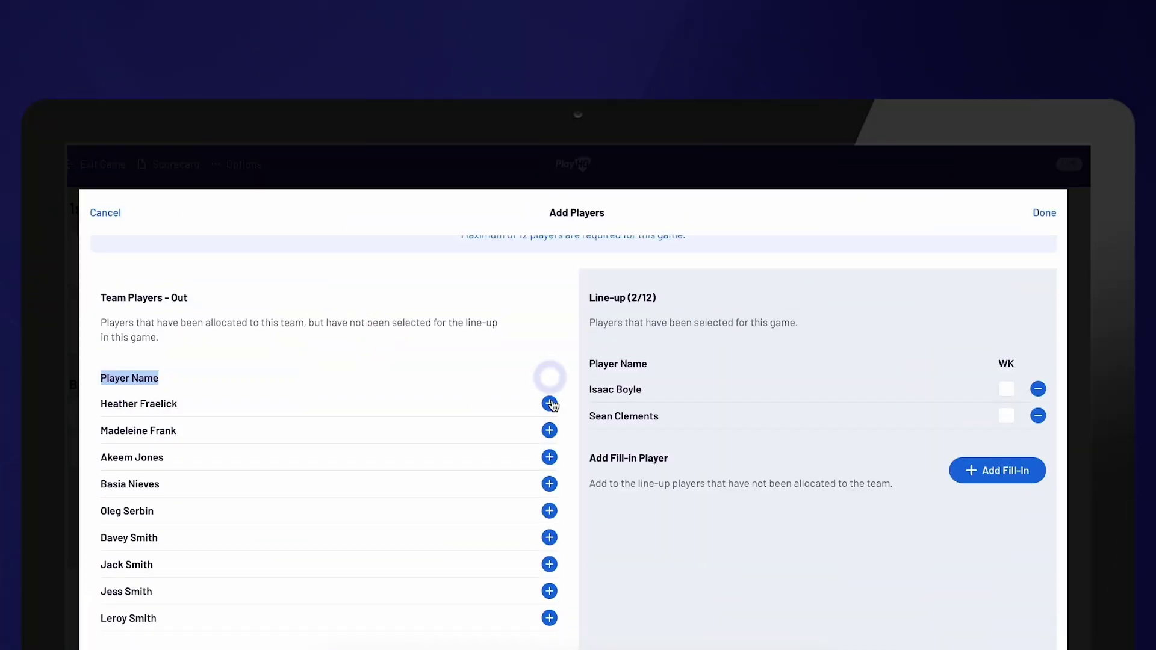
{"action": "left_click", "coordinate": [550, 405]}
{"action": "left_click", "coordinate": [549, 435]}
{"action": "left_click", "coordinate": [549, 457]}
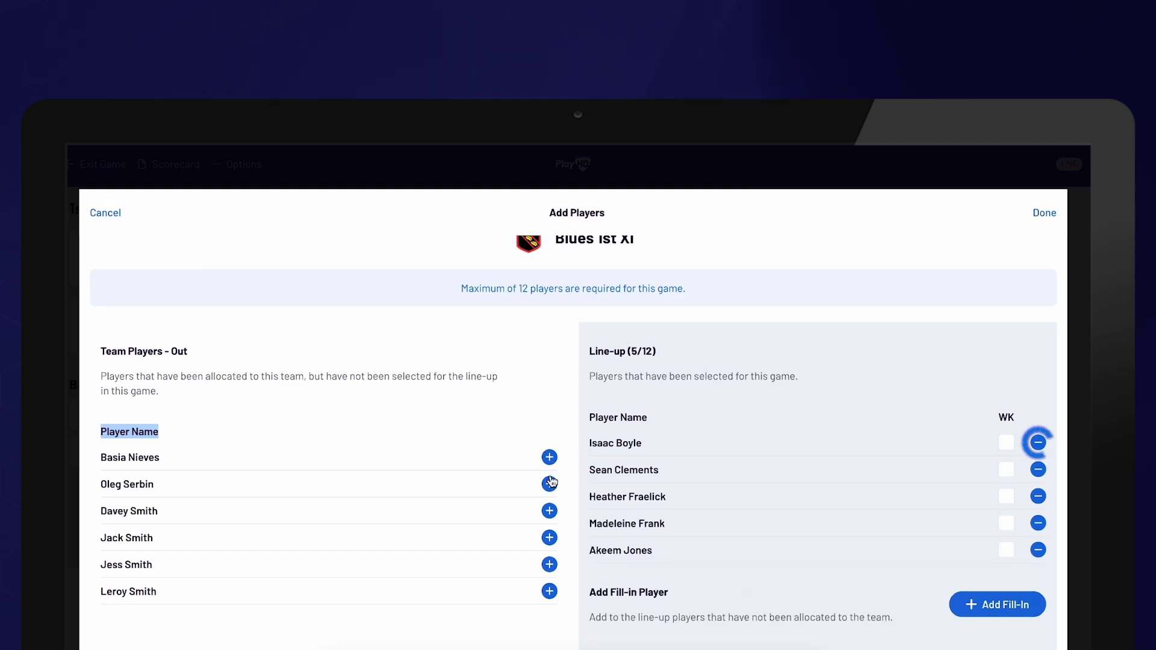
{"action": "left_click", "coordinate": [550, 457]}
{"action": "left_click", "coordinate": [550, 458]}
{"action": "left_click", "coordinate": [549, 458]}
{"action": "left_click", "coordinate": [550, 458]}
{"action": "left_click", "coordinate": [549, 458]}
{"action": "left_click", "coordinate": [549, 458]}
{"action": "scroll", "coordinate": [683, 480], "scroll_direction": "down", "scroll_amount": 3}
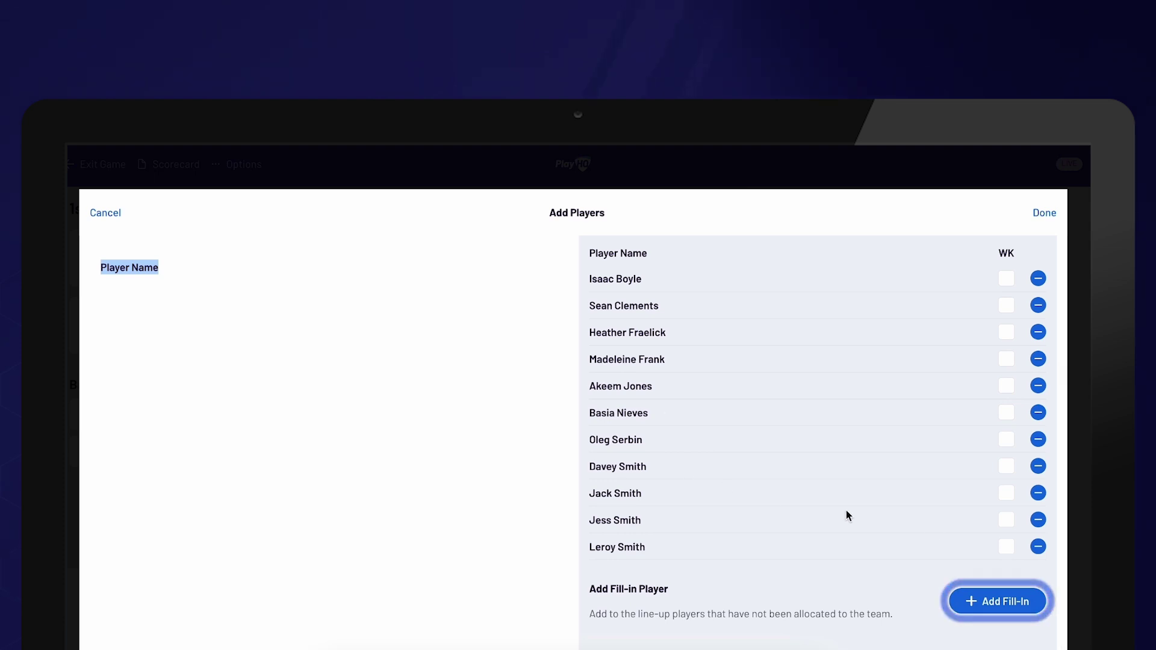
Step: Add a fill-in player to Blues 1st XI, entering their first name and giving consent
{"action": "left_click", "coordinate": [1016, 605]}
{"action": "left_click", "coordinate": [439, 289]}
{"action": "type", "text": "Sam"}
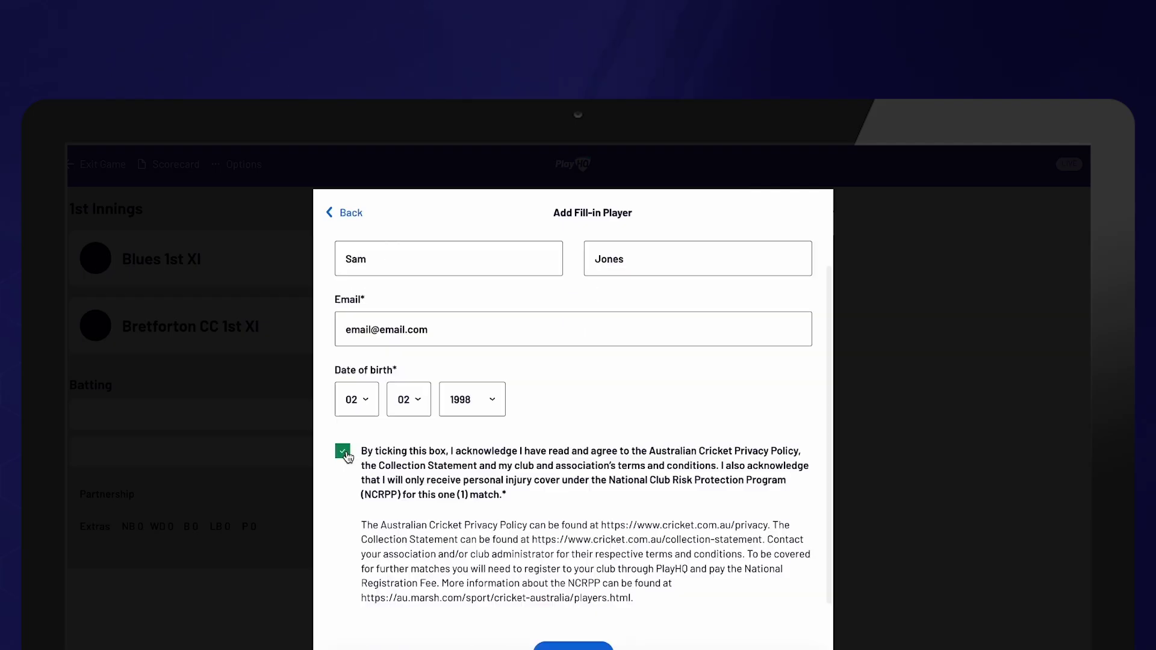
{"action": "scroll", "coordinate": [500, 519], "scroll_direction": "down", "scroll_amount": 2}
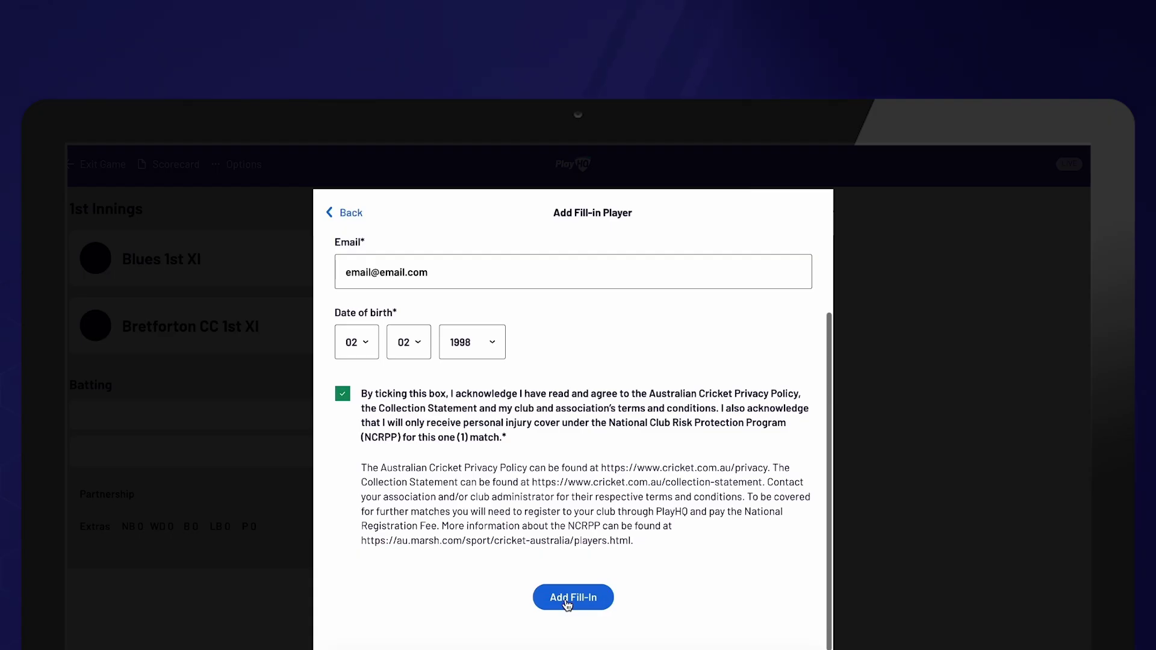
{"action": "left_click", "coordinate": [566, 601]}
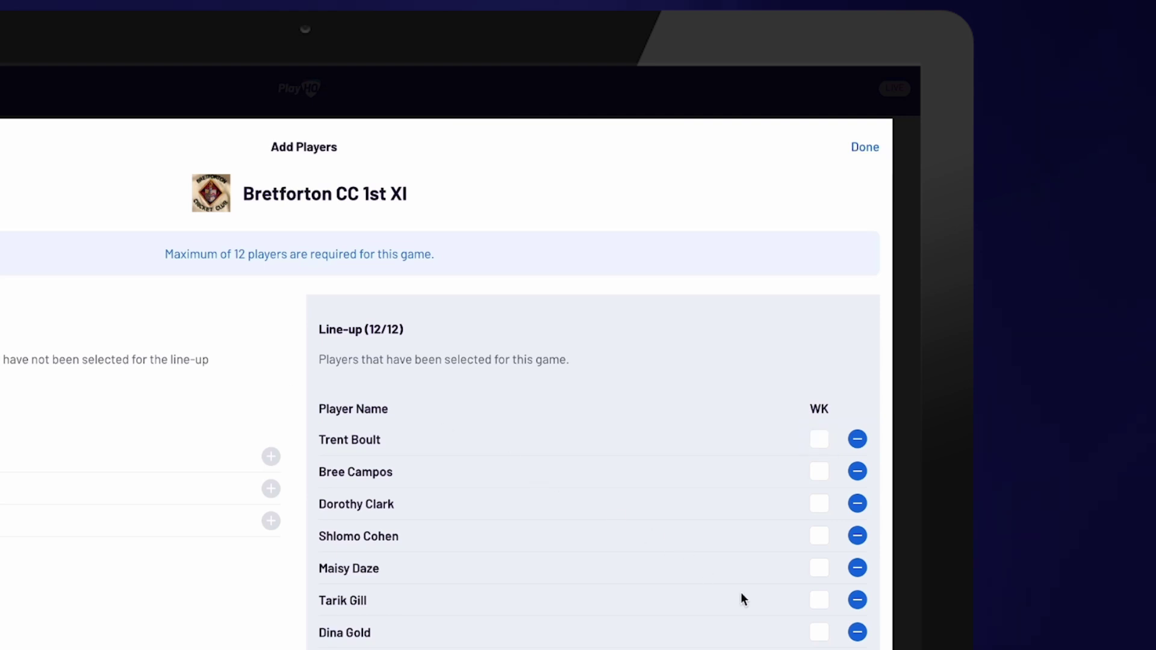
Step: Mark Bretforton CC 1st XI's first player as wicketkeeper and save the line-ups
{"action": "scroll", "coordinate": [743, 598], "scroll_direction": "down", "scroll_amount": 3}
{"action": "left_click", "coordinate": [820, 307]}
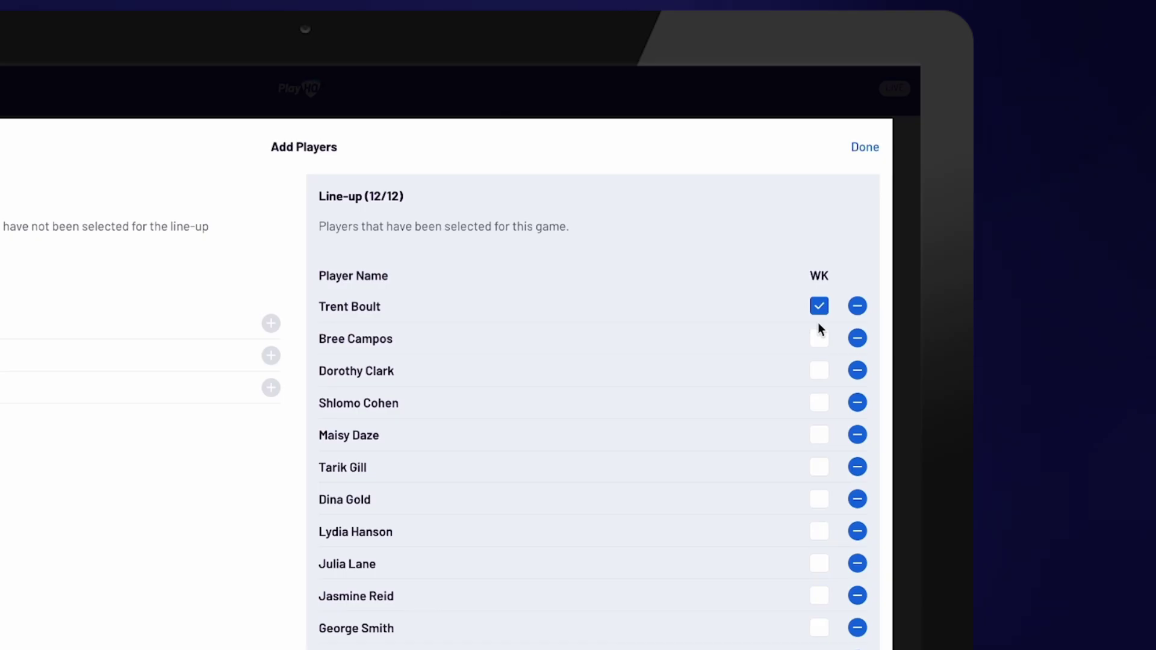
{"action": "left_click", "coordinate": [872, 151]}
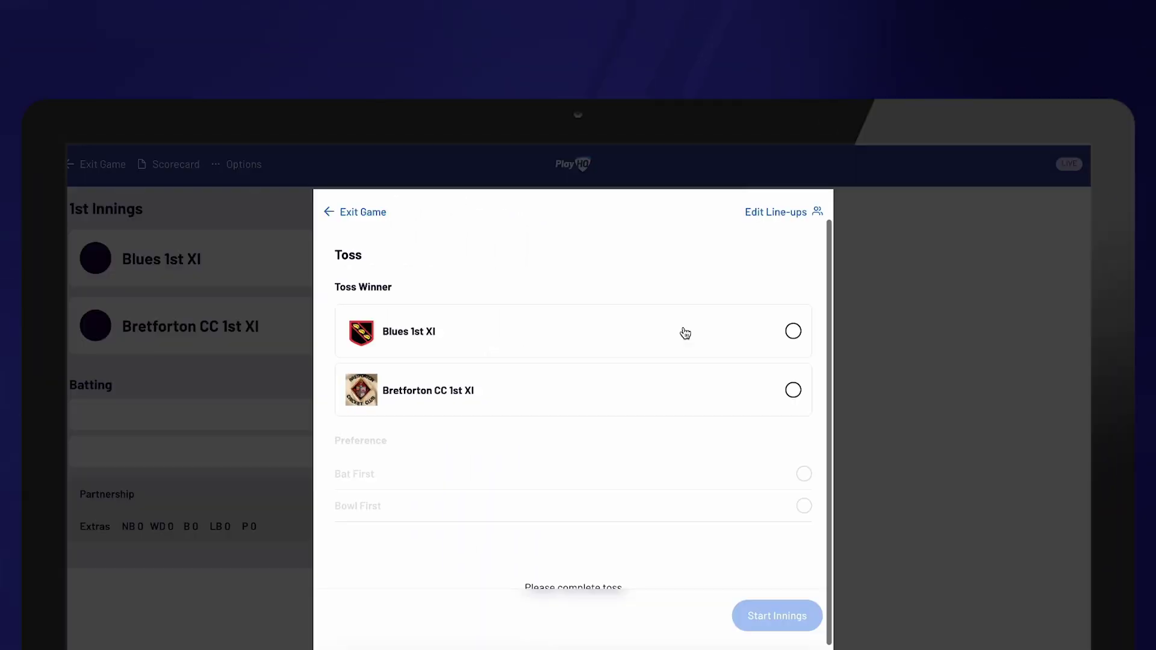
Step: Record Blues 1st XI winning the toss, with the first two listed batters opening and the second listed bowler opening the bowling
{"action": "left_click", "coordinate": [685, 333]}
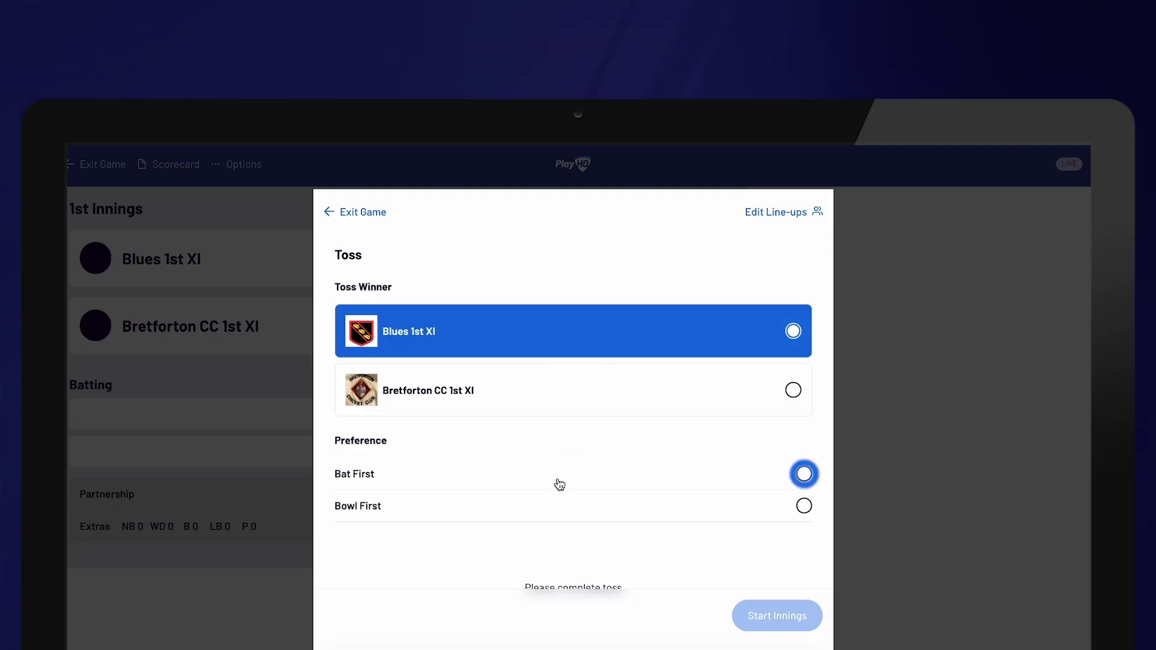
{"action": "scroll", "coordinate": [557, 470], "scroll_direction": "down", "scroll_amount": 2}
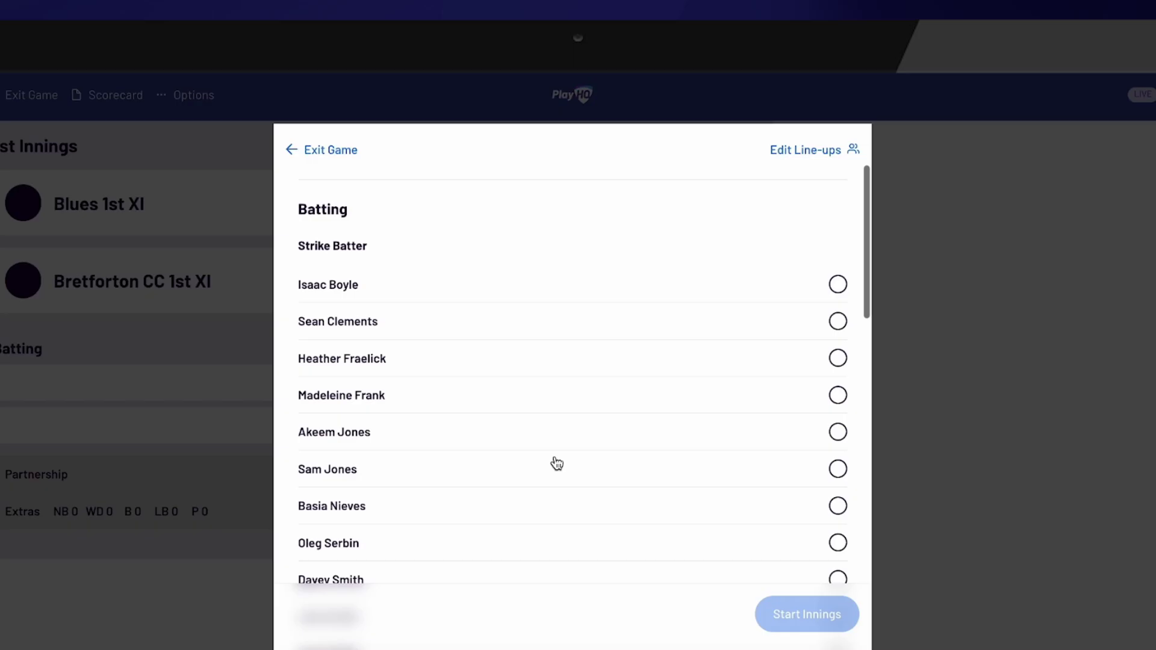
{"action": "left_click", "coordinate": [501, 294]}
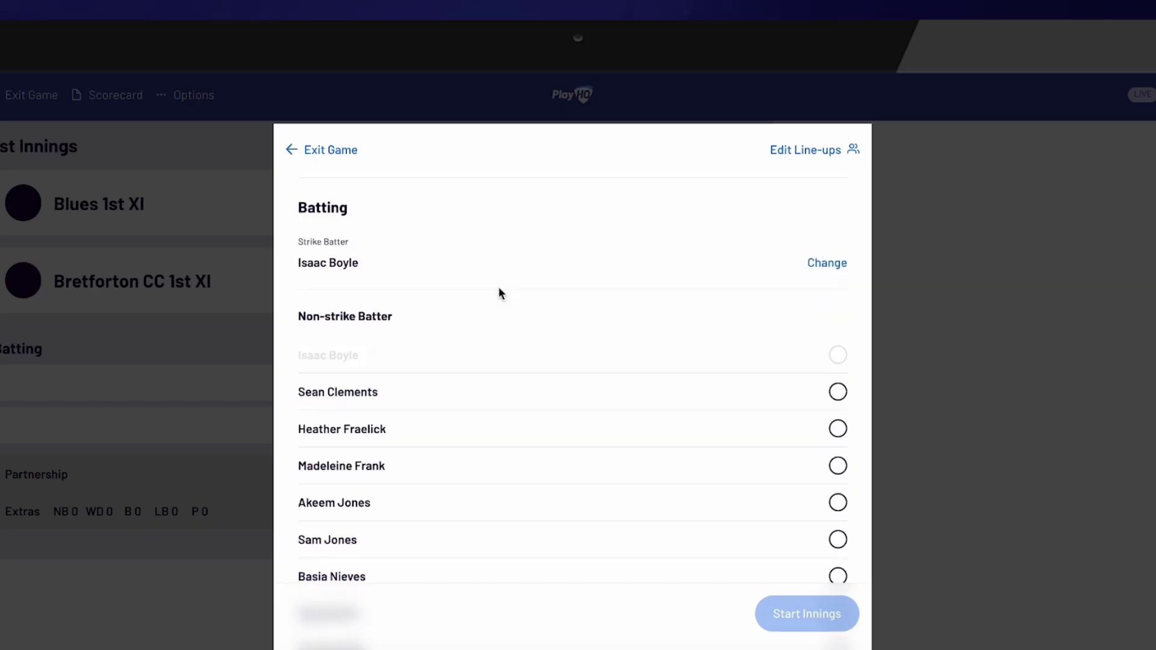
{"action": "left_click", "coordinate": [482, 396]}
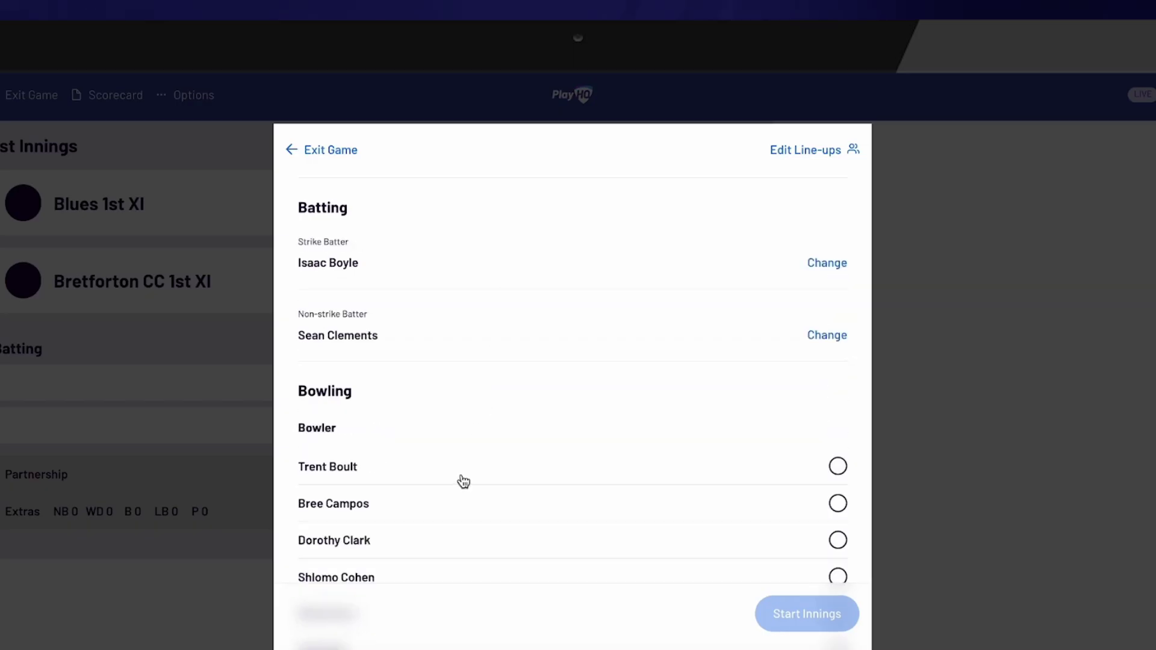
{"action": "left_click", "coordinate": [458, 509]}
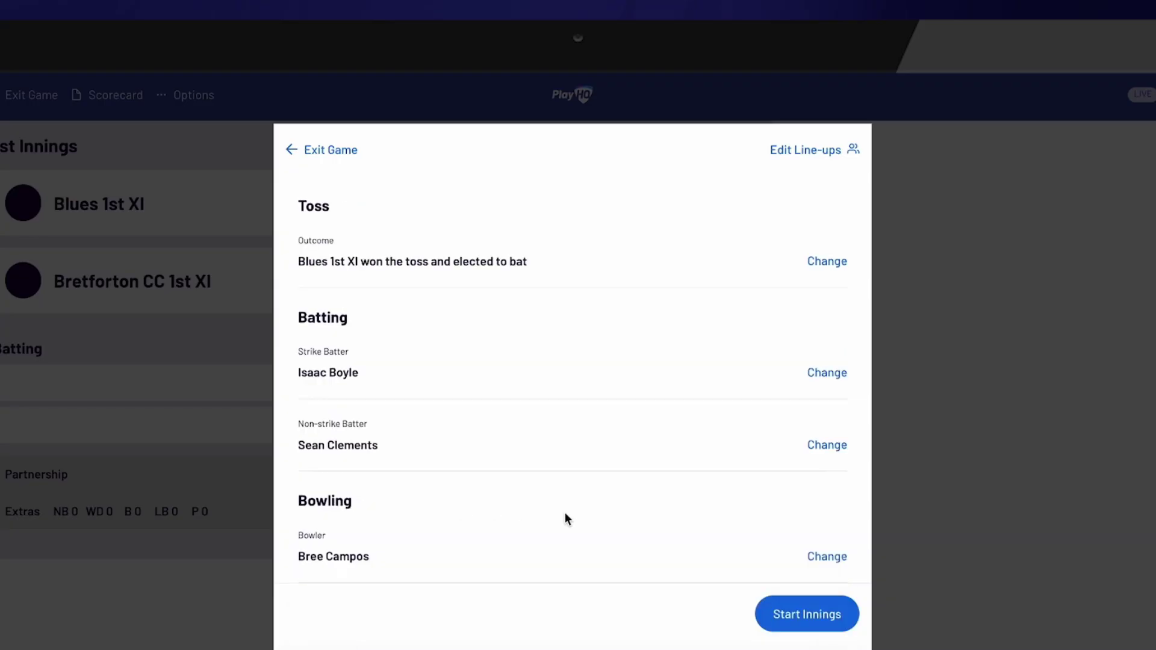
Step: Start the 1st innings and swap which opener is on strike
{"action": "left_click", "coordinate": [781, 623]}
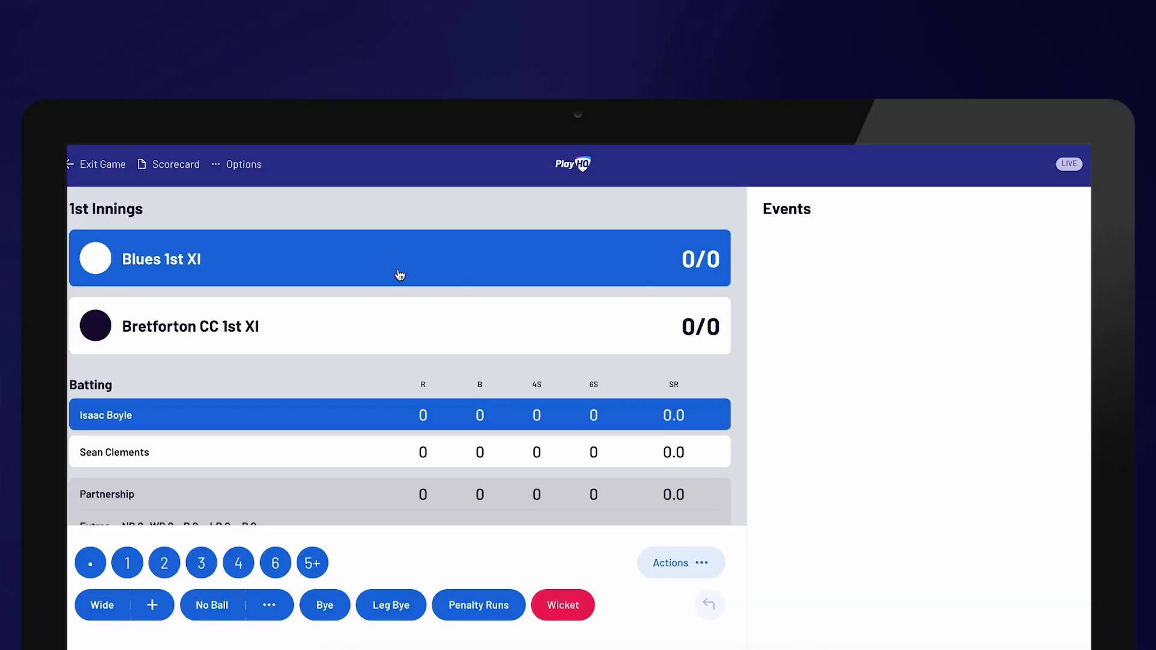
{"action": "scroll", "coordinate": [394, 367], "scroll_direction": "down", "scroll_amount": 3}
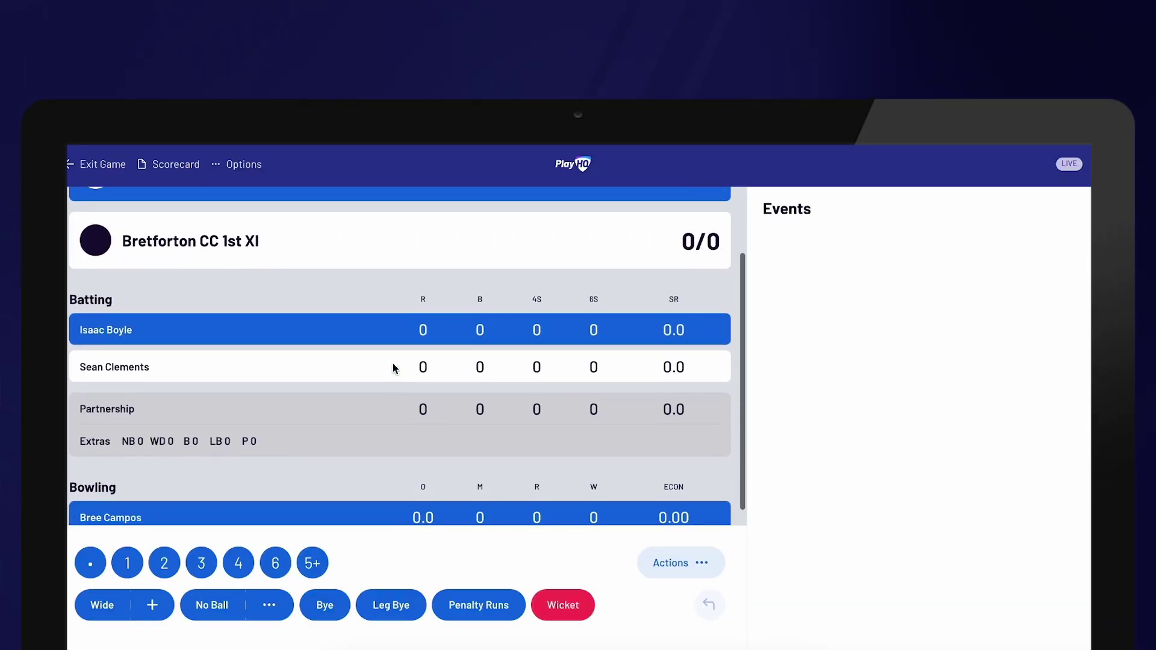
{"action": "left_click", "coordinate": [305, 314]}
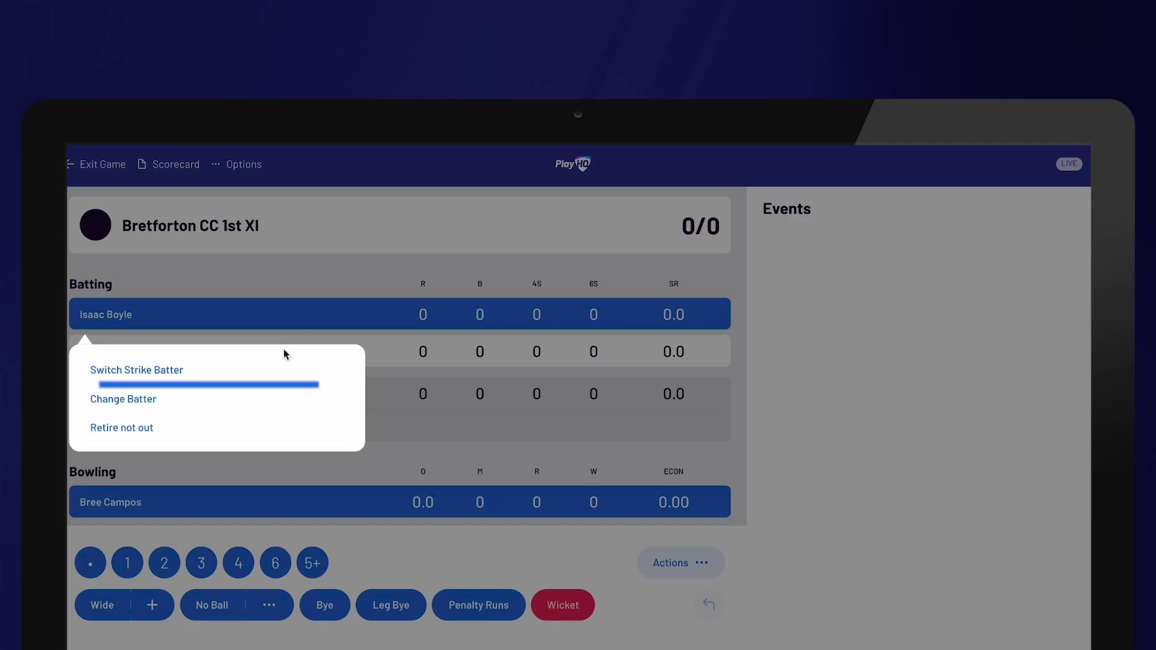
{"action": "left_click", "coordinate": [273, 369]}
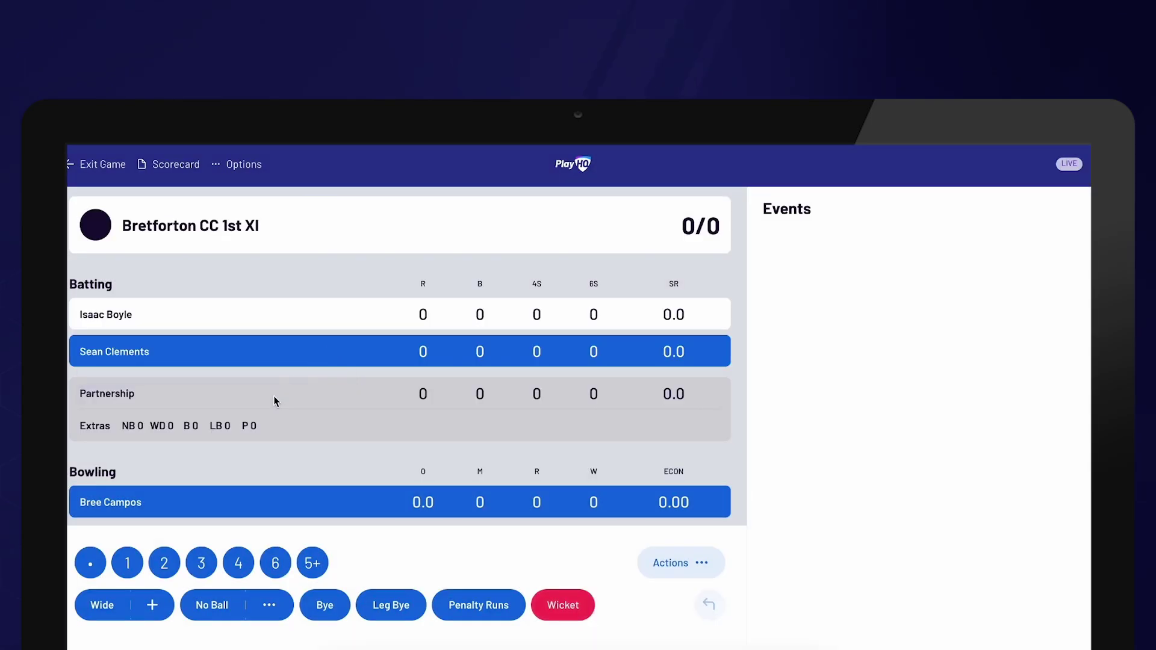
Step: Keep the current bowler unchanged and bring up Innings Settings from the match options
{"action": "left_click", "coordinate": [228, 505]}
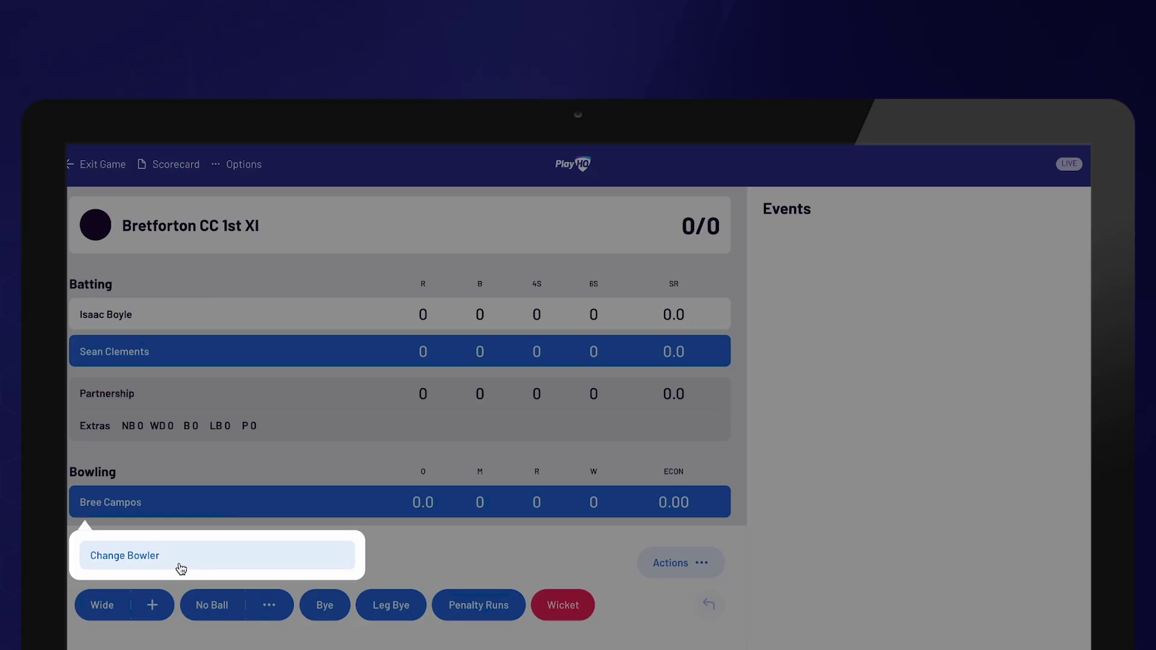
{"action": "left_click", "coordinate": [267, 455]}
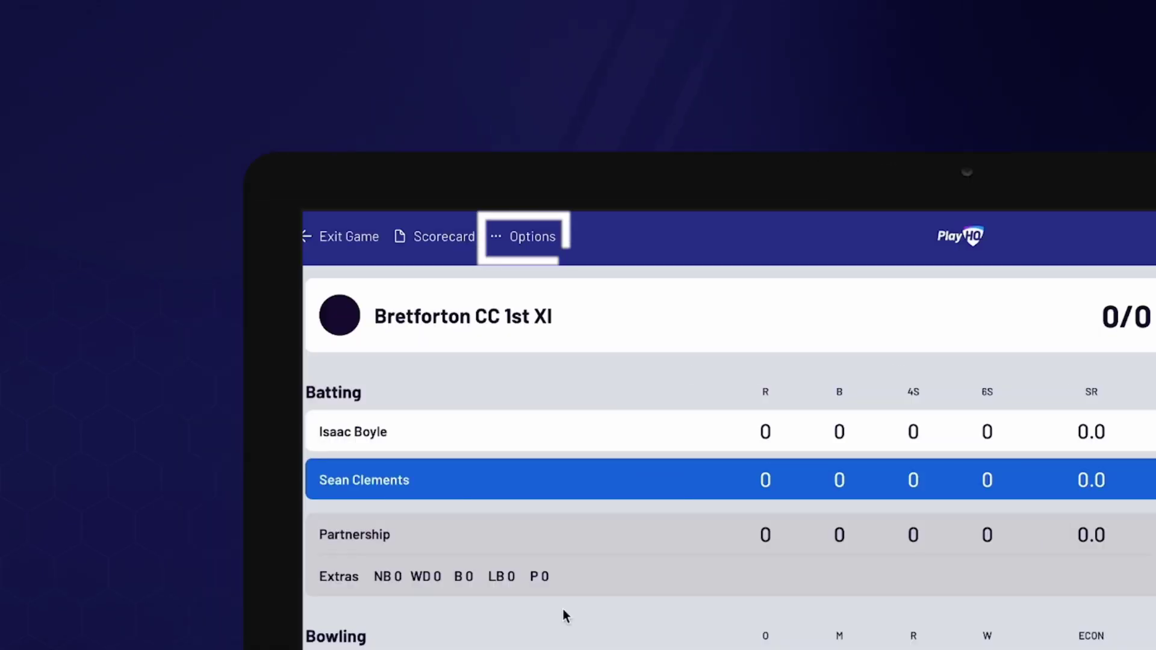
{"action": "left_click", "coordinate": [541, 237]}
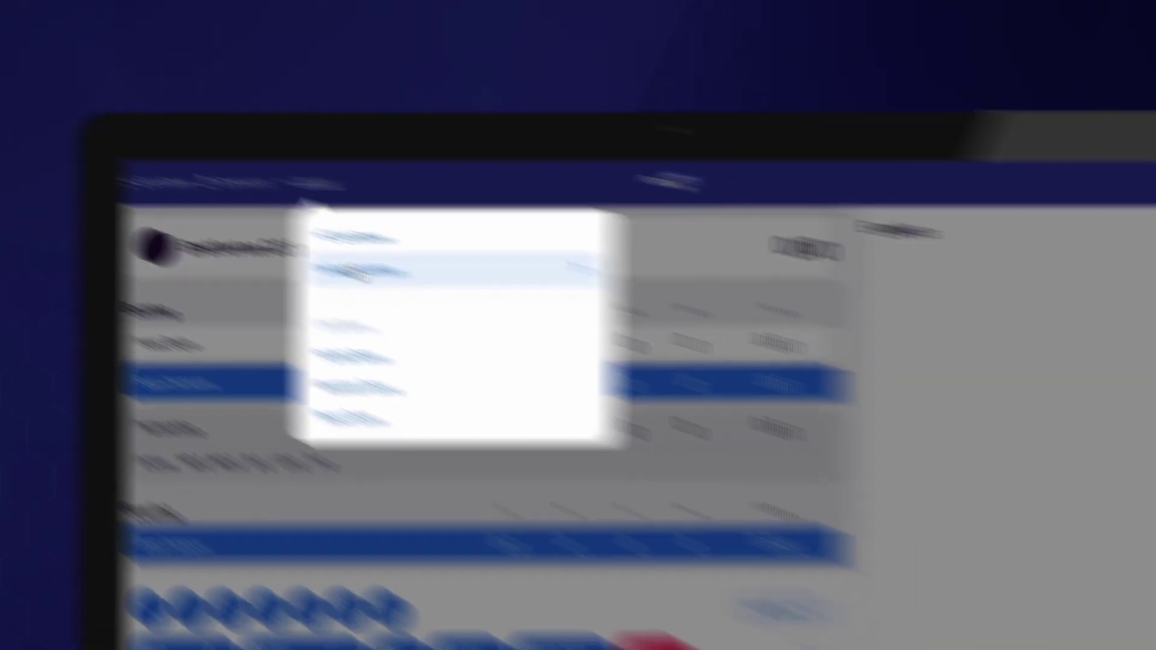
{"action": "left_click", "coordinate": [586, 342]}
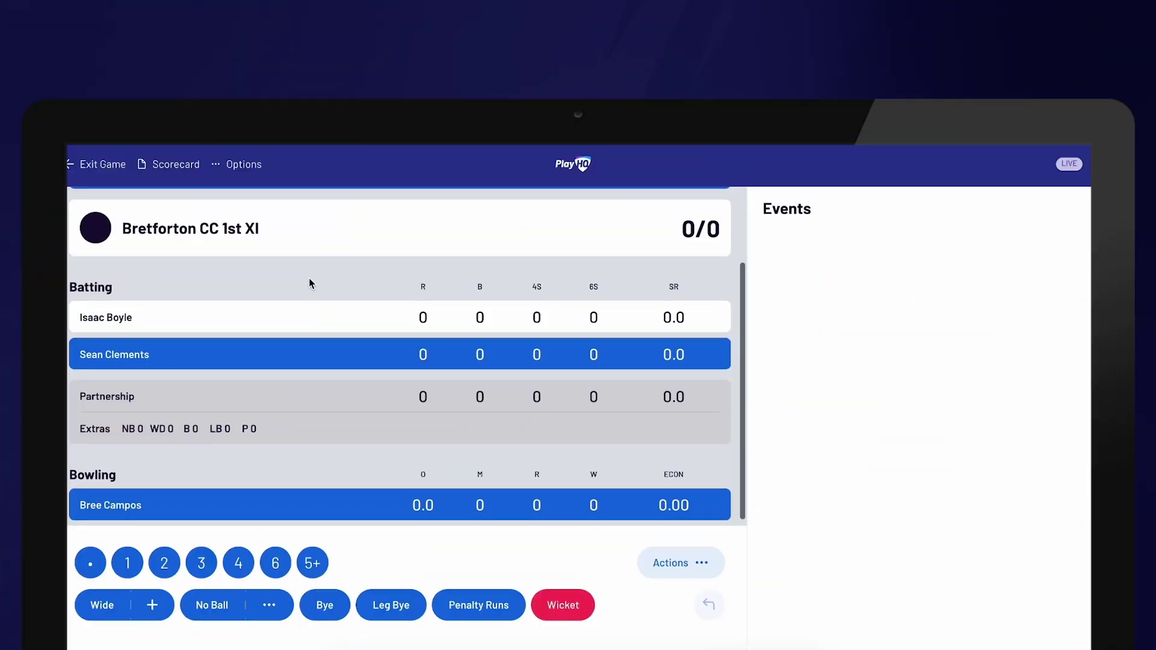
Step: Review the Blues 1st XI players through its Edit Line-up option
{"action": "scroll", "coordinate": [309, 278], "scroll_direction": "up", "scroll_amount": 2}
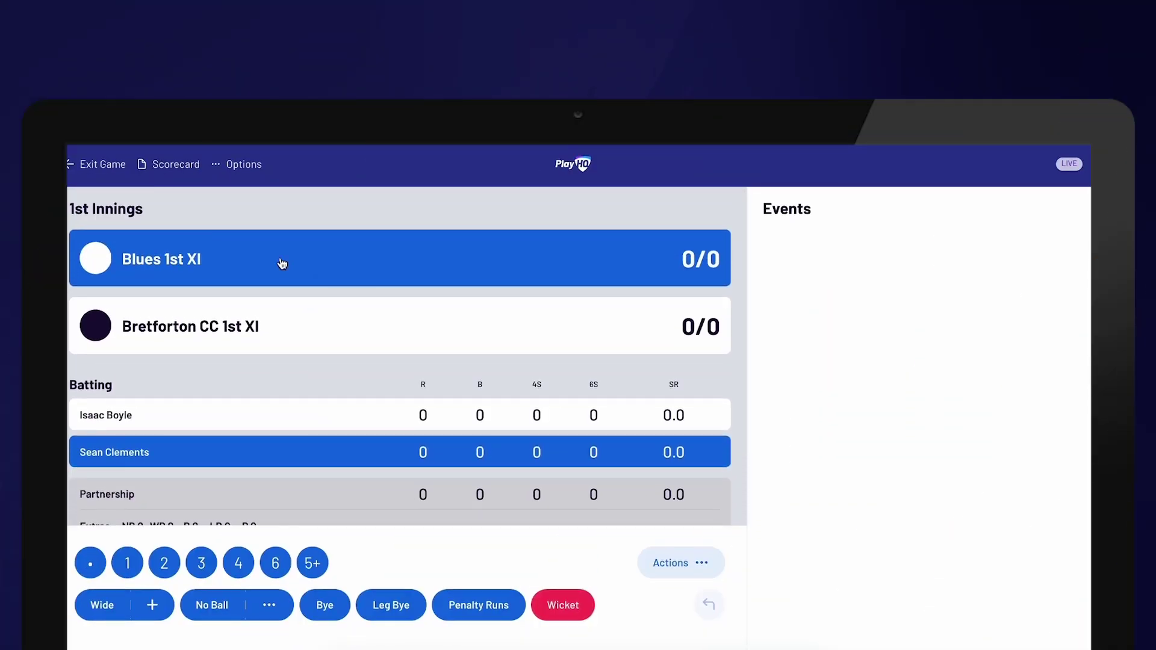
{"action": "left_click", "coordinate": [279, 259]}
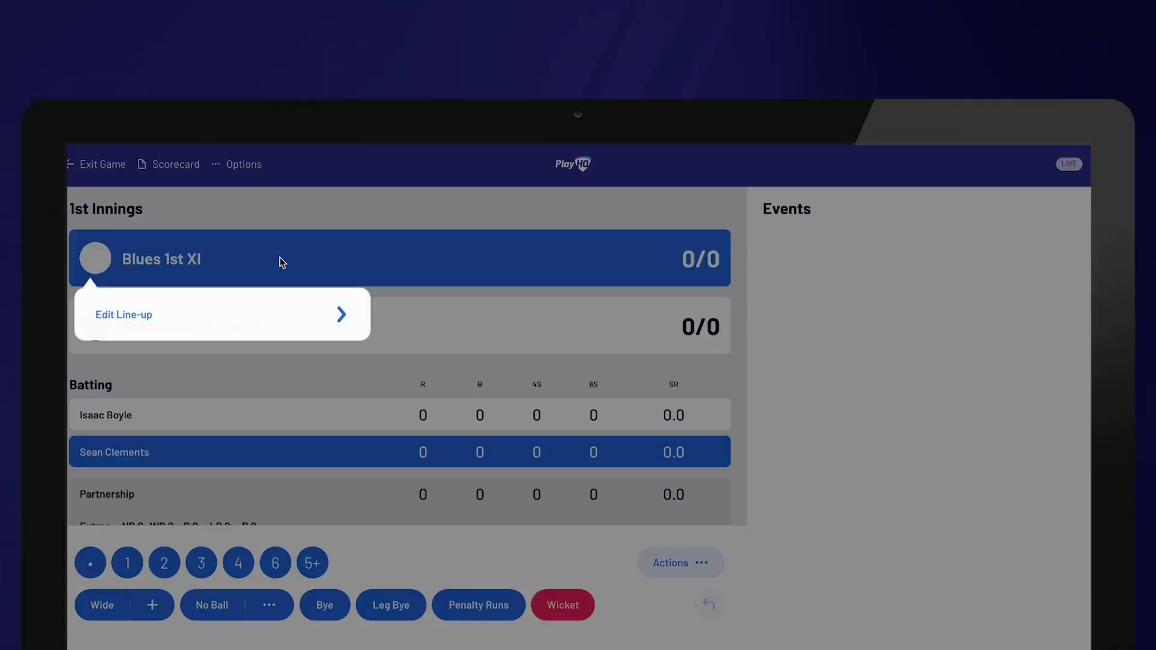
{"action": "left_click", "coordinate": [262, 323]}
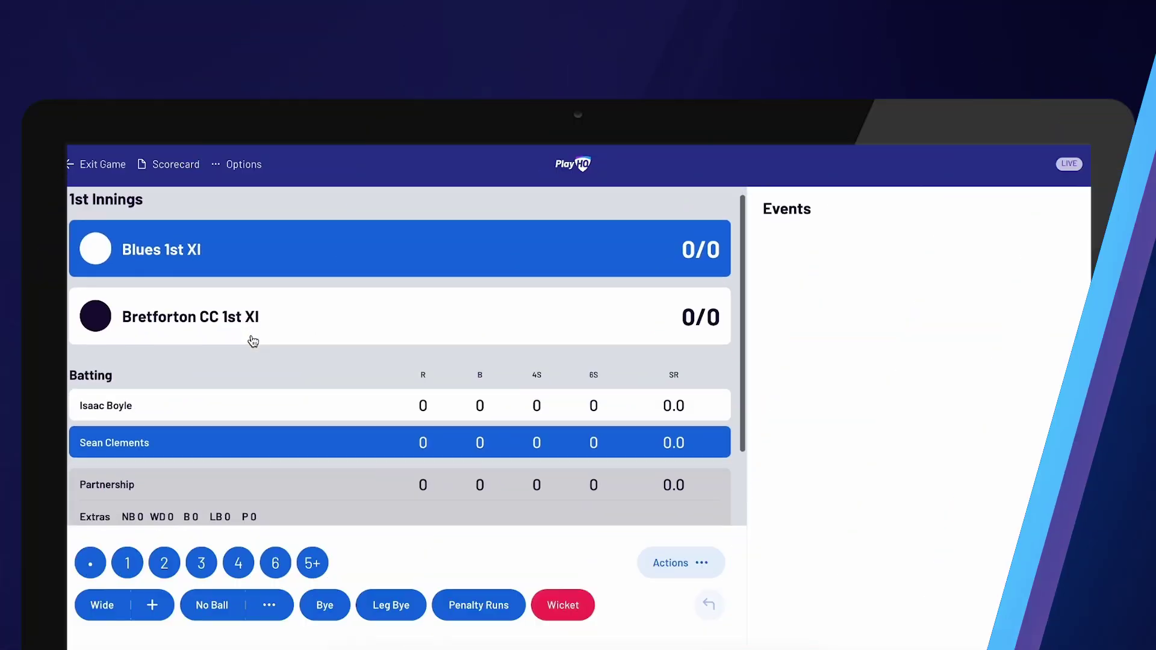
{"action": "scroll", "coordinate": [253, 341], "scroll_direction": "down", "scroll_amount": 2}
{"action": "scroll", "coordinate": [253, 341], "scroll_direction": "down", "scroll_amount": 2}
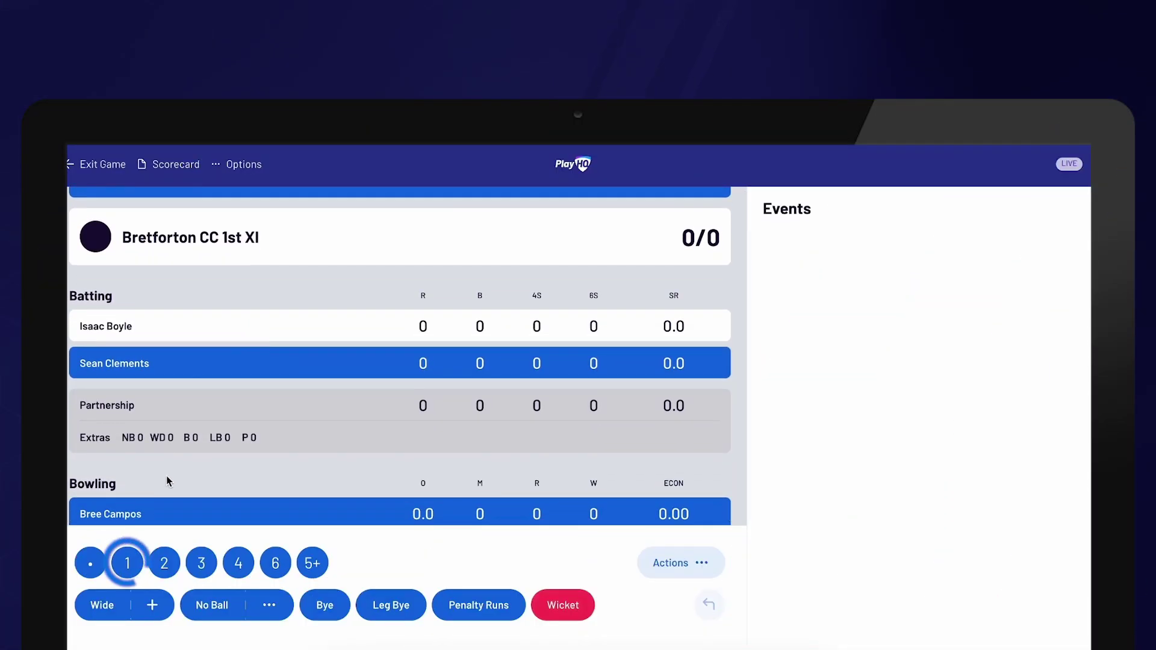
Step: Score five deliveries of Over 1 for 1, 2, 1, 3 and 2 runs
{"action": "left_click", "coordinate": [129, 561]}
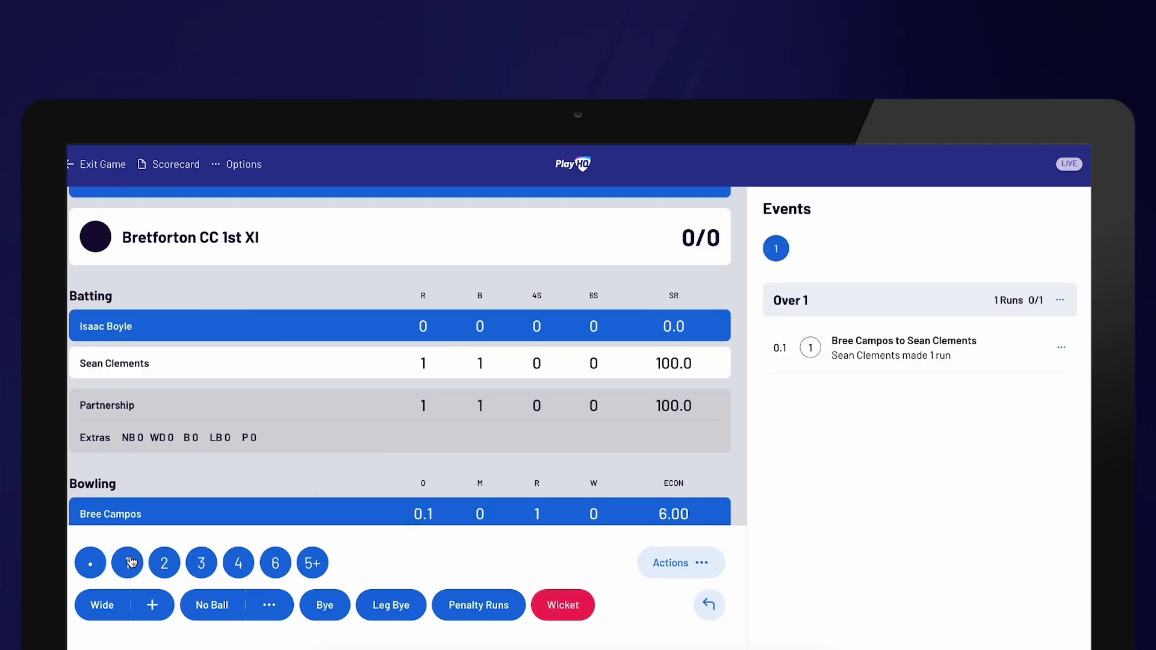
{"action": "left_click", "coordinate": [167, 565]}
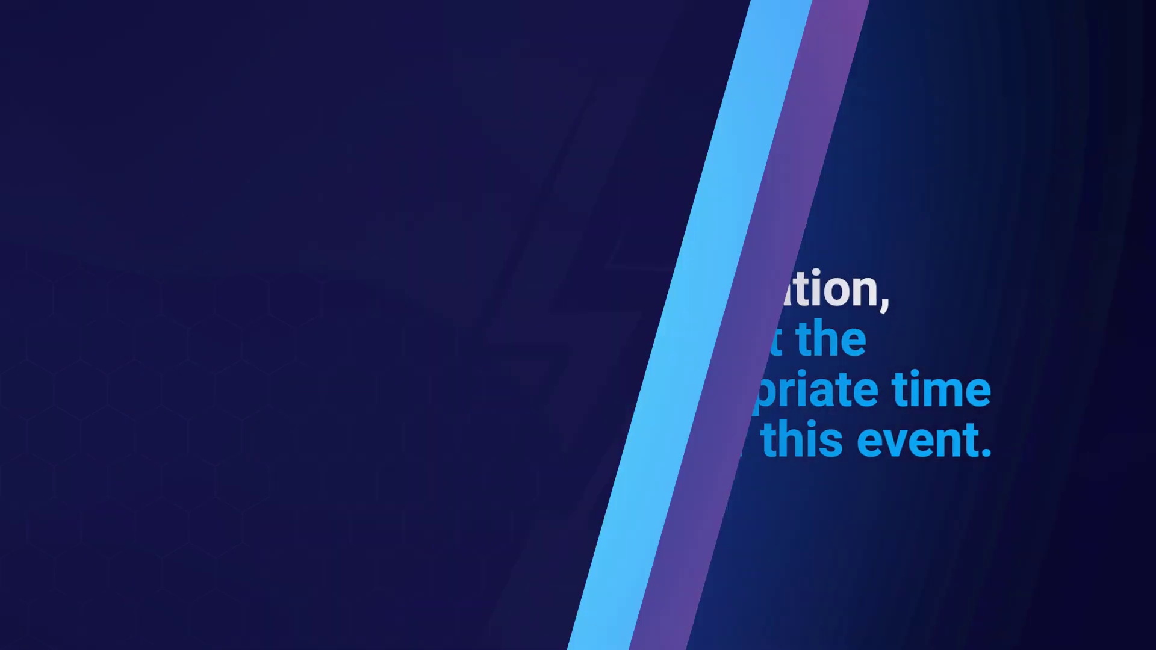
{"action": "left_click", "coordinate": [129, 563]}
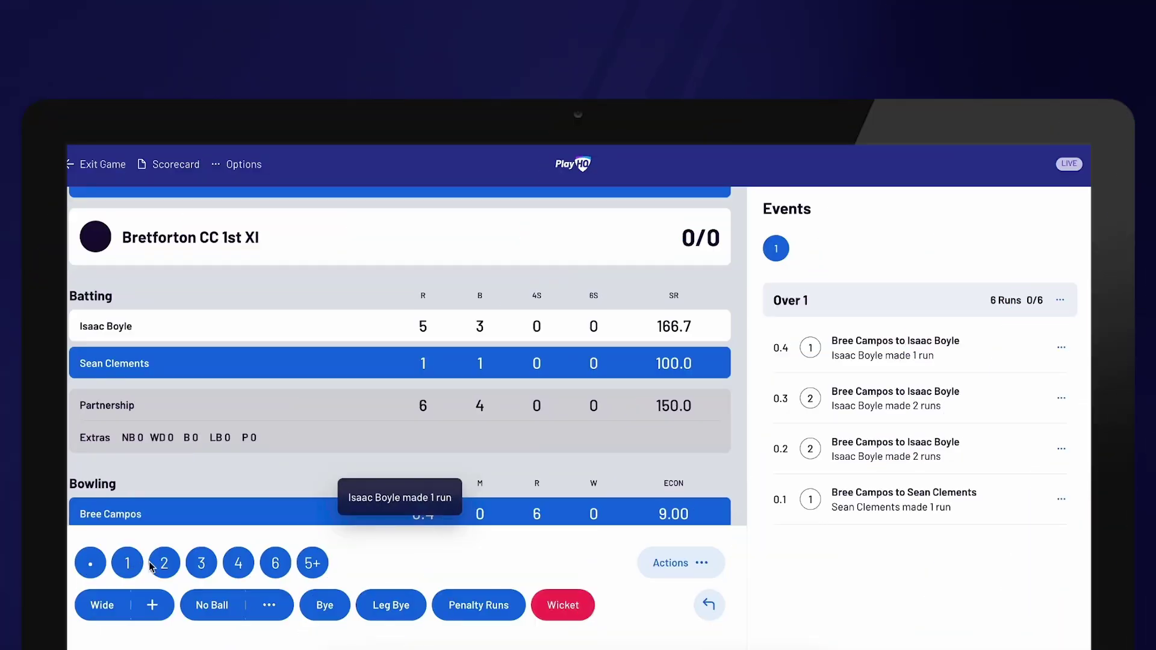
{"action": "left_click", "coordinate": [191, 566]}
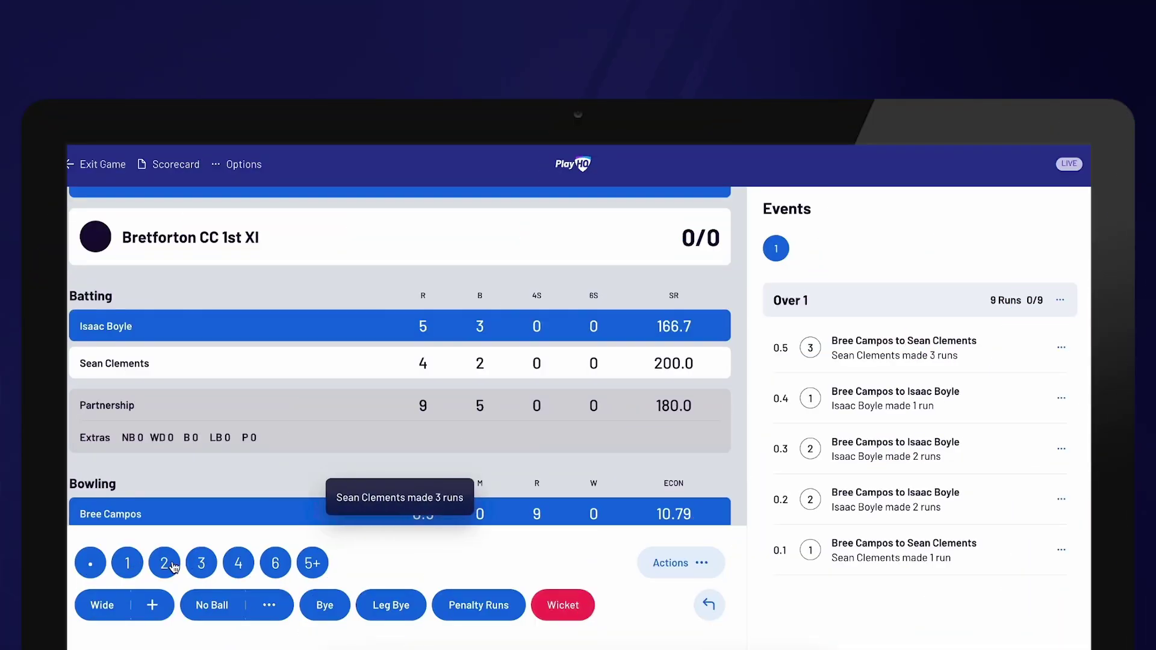
{"action": "left_click", "coordinate": [169, 566]}
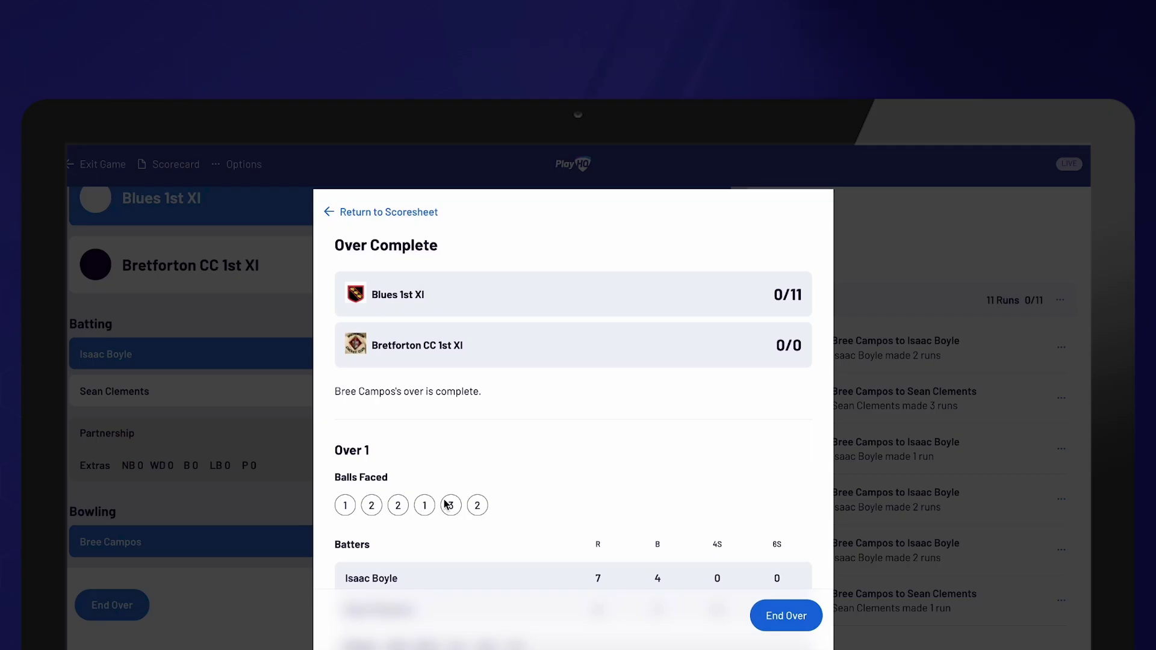
Step: Close Over 1 on 11 runs and begin Over 2 with a new bowler
{"action": "scroll", "coordinate": [486, 505], "scroll_direction": "down", "scroll_amount": 2}
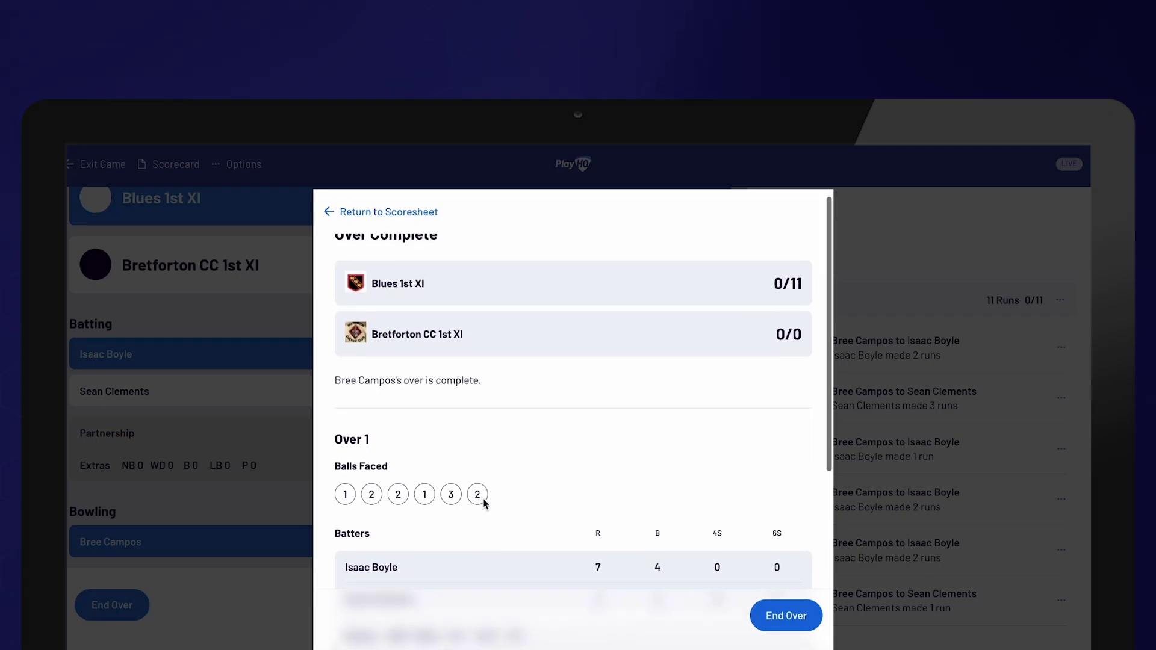
{"action": "scroll", "coordinate": [485, 505], "scroll_direction": "down", "scroll_amount": 5}
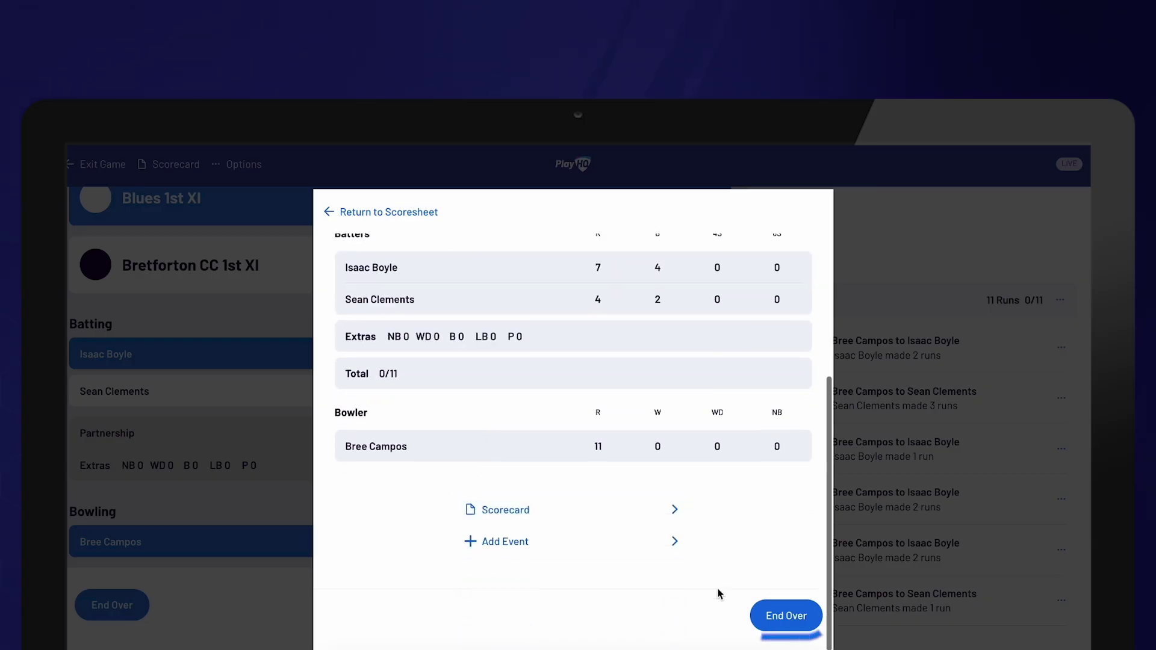
{"action": "left_click", "coordinate": [780, 615]}
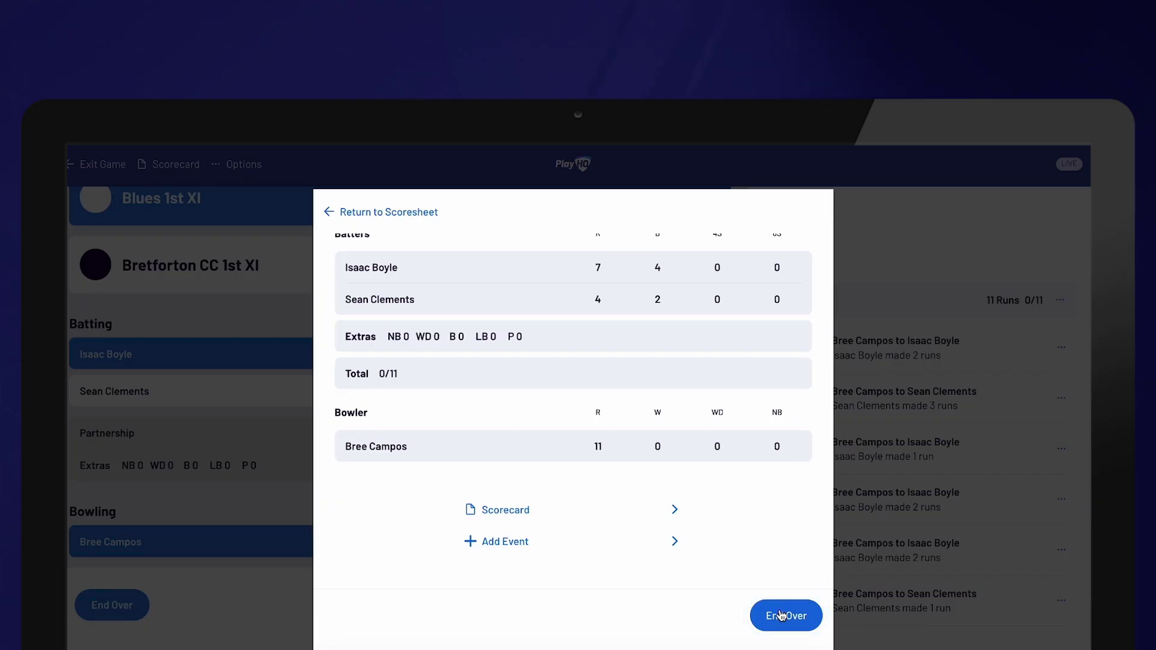
{"action": "left_click", "coordinate": [704, 475]}
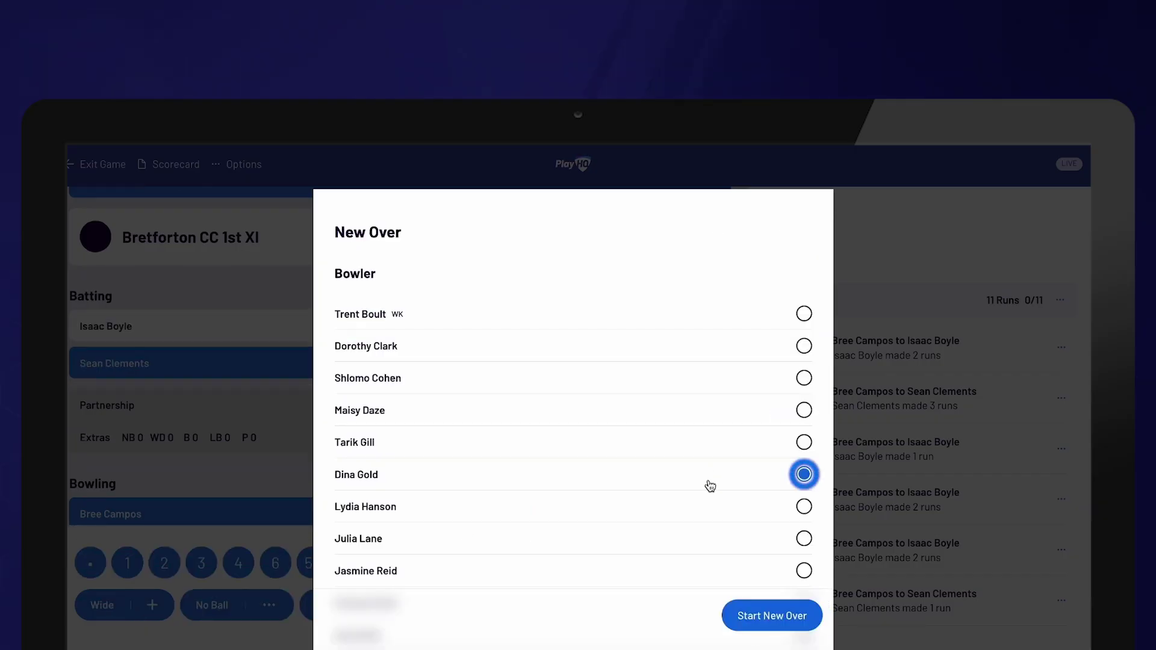
{"action": "left_click", "coordinate": [777, 616]}
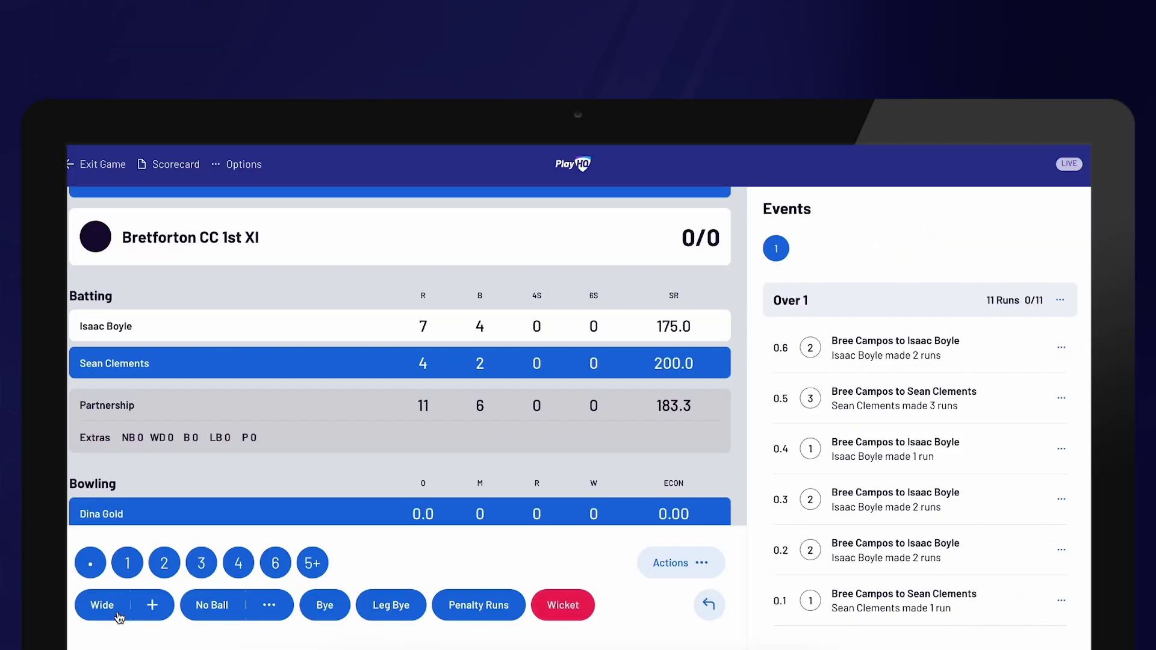
Step: Record a plain wide, then a wide with 3 runs, taking Over 2 to 5 runs
{"action": "left_click", "coordinate": [120, 617]}
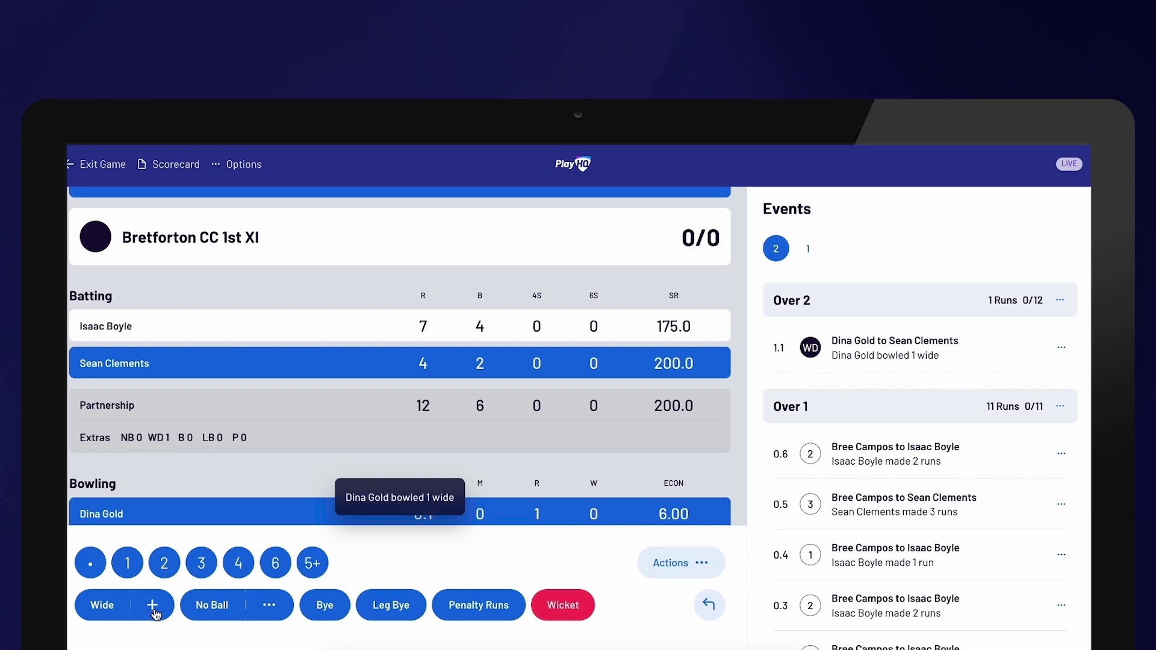
{"action": "left_click", "coordinate": [154, 610]}
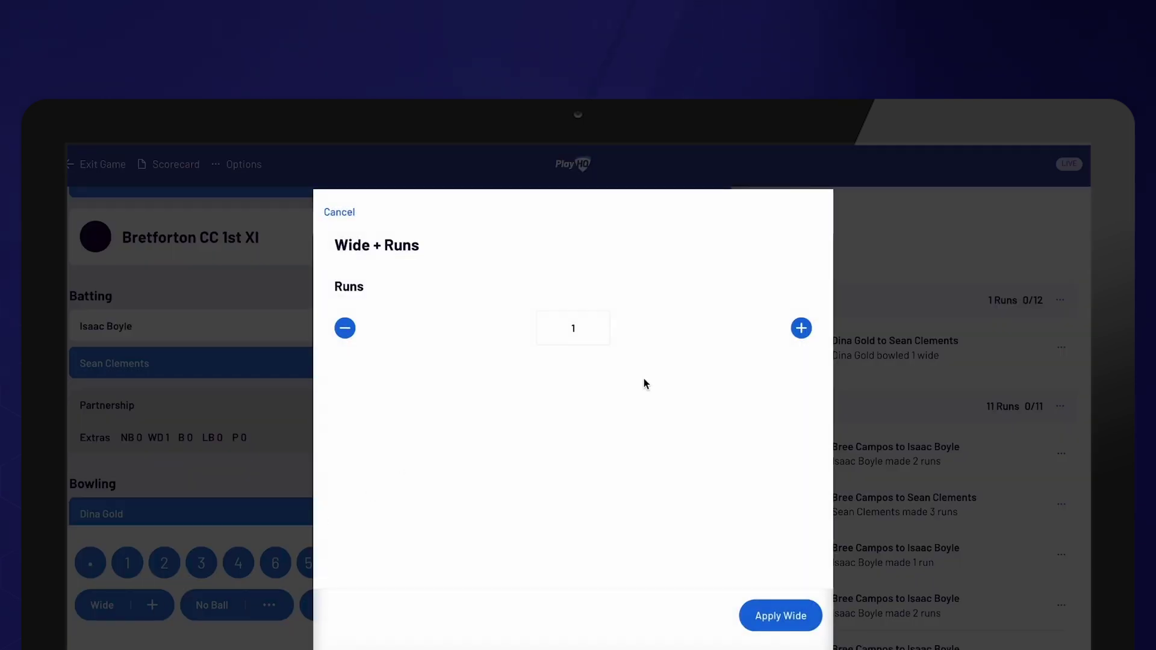
{"action": "left_click", "coordinate": [802, 328]}
{"action": "left_click", "coordinate": [802, 329]}
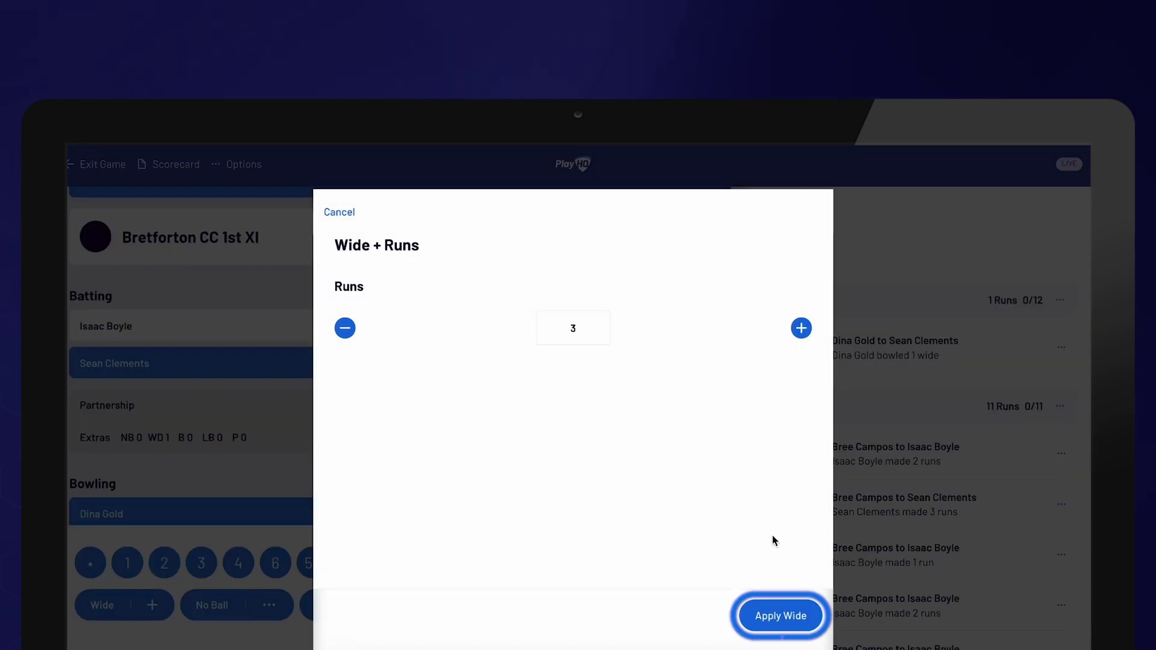
{"action": "left_click", "coordinate": [781, 621]}
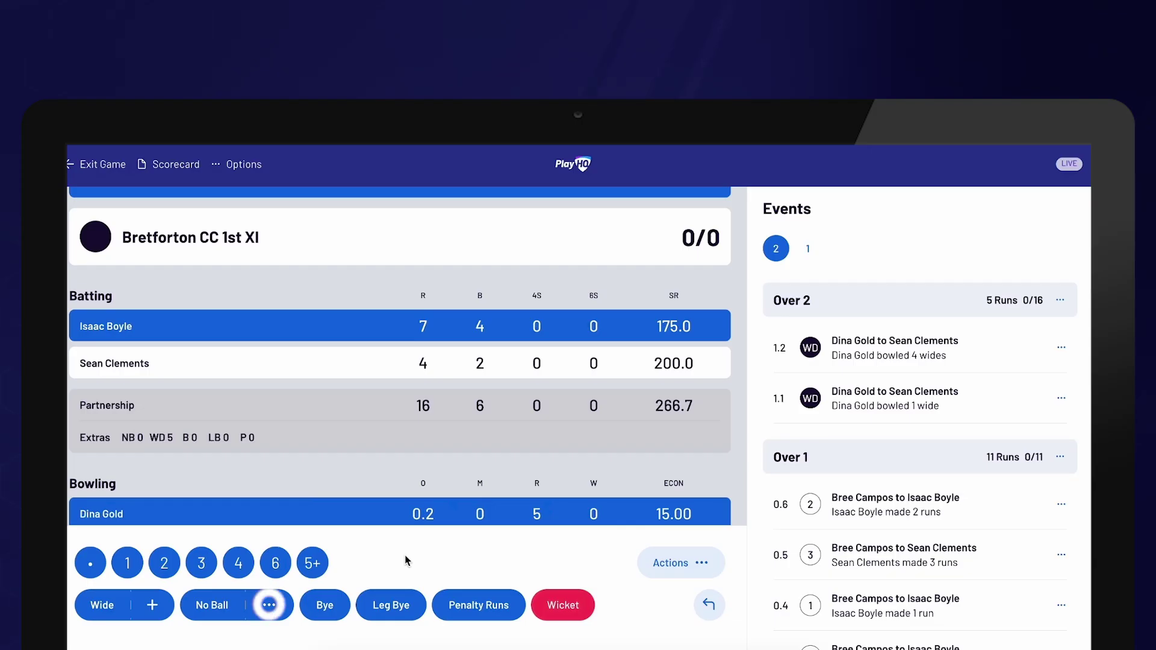
{"action": "left_click", "coordinate": [269, 605]}
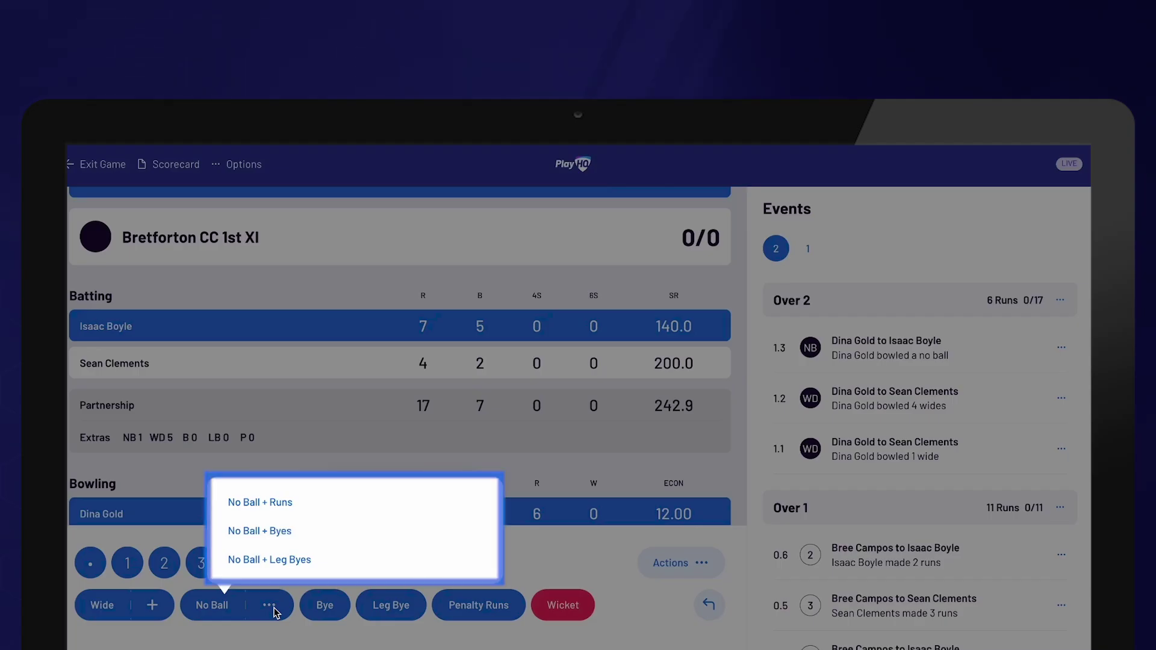
Step: Record a No Ball + Runs with 1 run, lifting Over 2 to 8 runs
{"action": "left_click", "coordinate": [278, 504]}
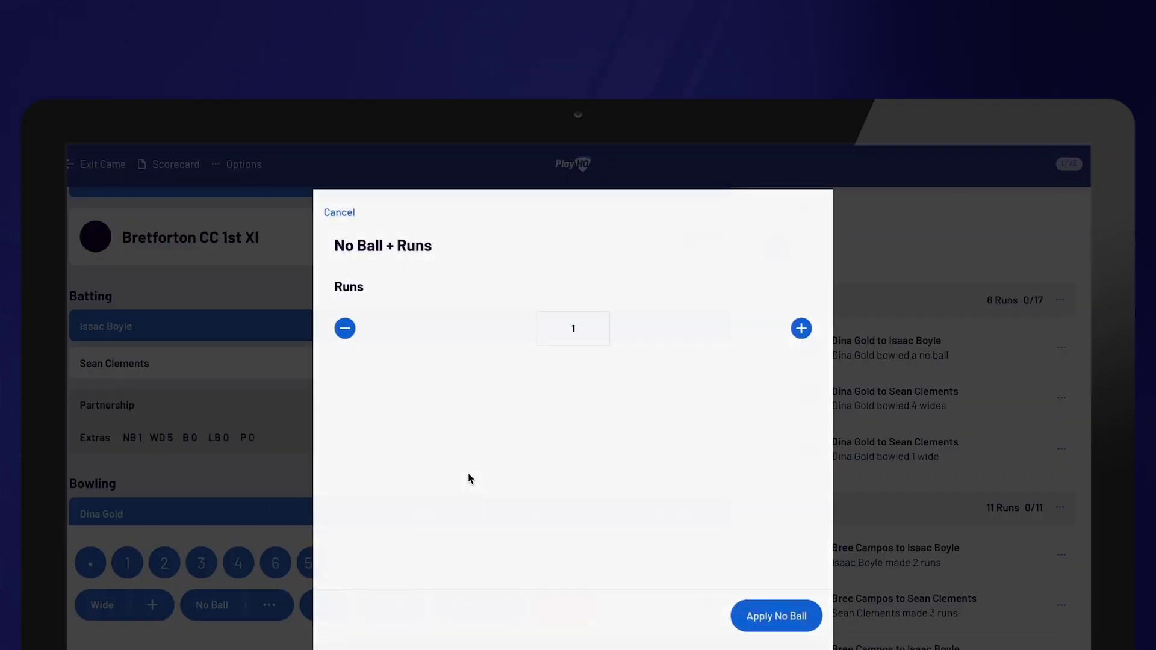
{"action": "left_click", "coordinate": [776, 615]}
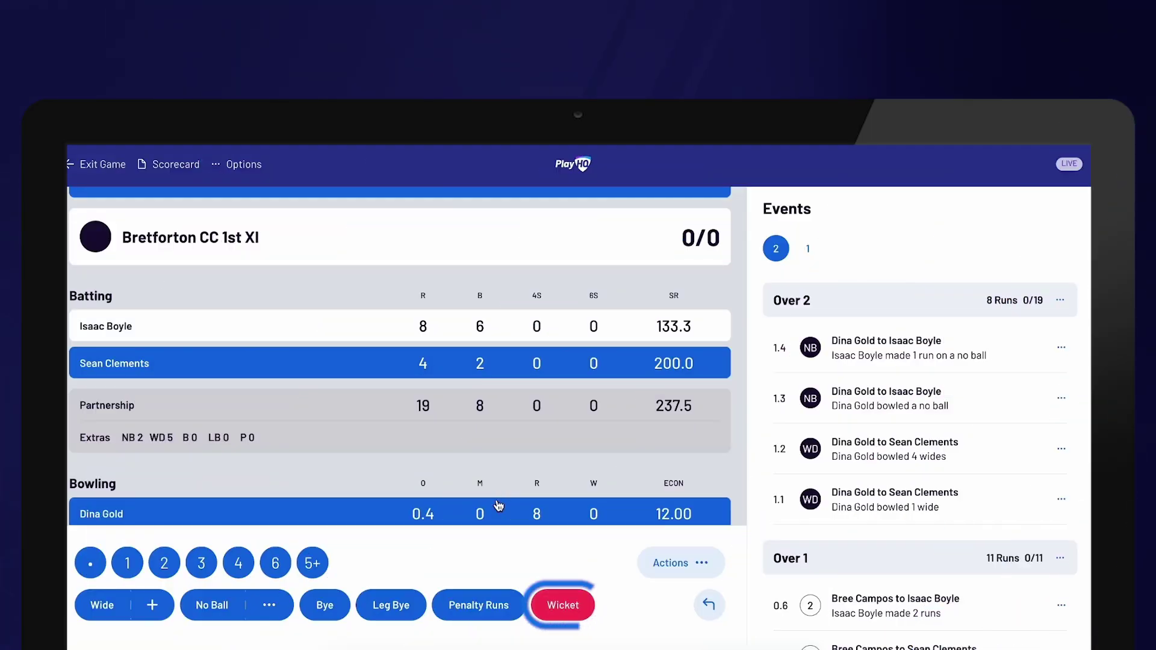
Step: Start a wicket on ball 1.5 with the facing batter out, dismissal type Run Out
{"action": "left_click", "coordinate": [563, 606]}
{"action": "scroll", "coordinate": [501, 405], "scroll_direction": "down", "scroll_amount": 1}
{"action": "scroll", "coordinate": [477, 349], "scroll_direction": "down", "scroll_amount": 1}
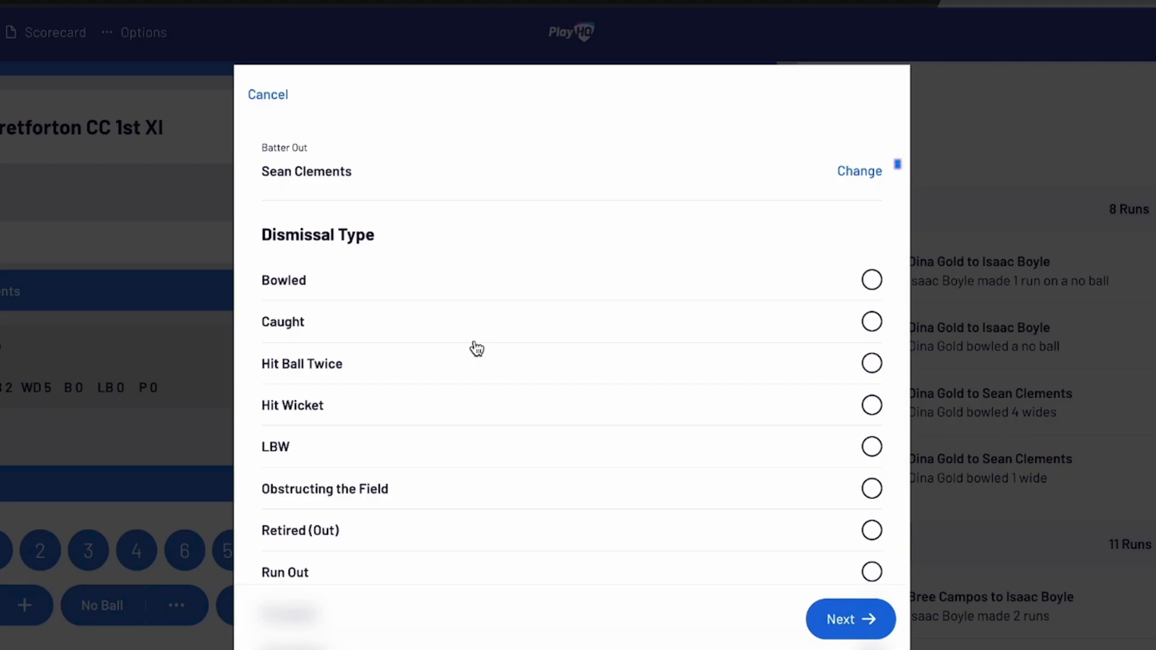
{"action": "left_click", "coordinate": [843, 171]}
{"action": "left_click", "coordinate": [871, 236]}
{"action": "scroll", "coordinate": [723, 384], "scroll_direction": "down", "scroll_amount": 1}
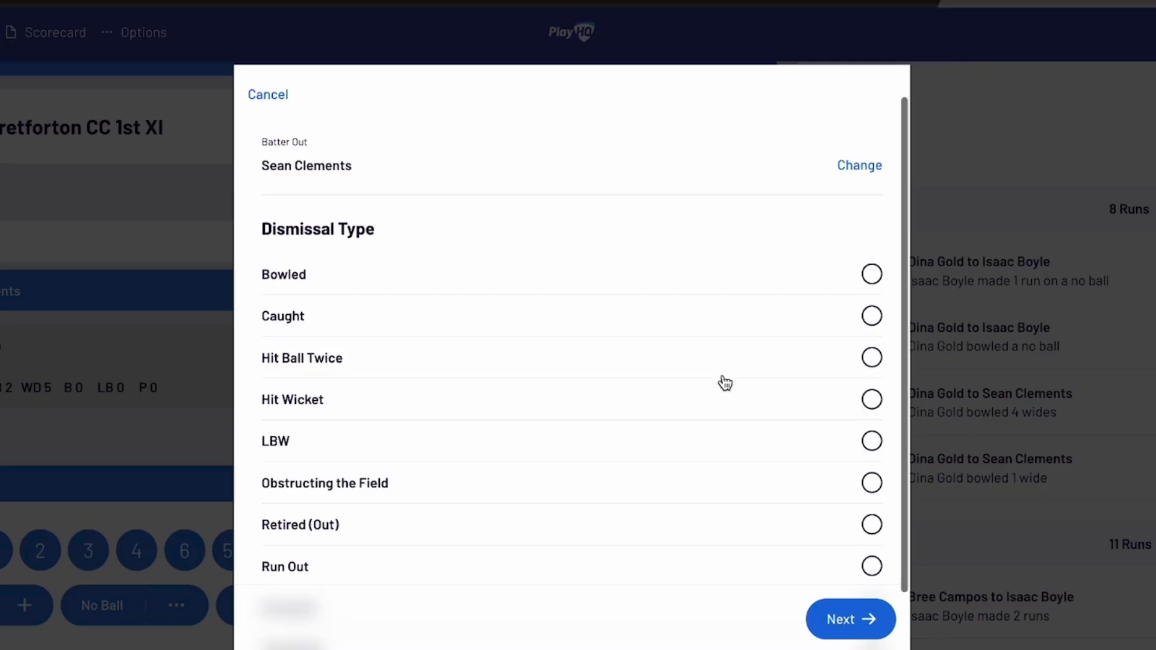
{"action": "left_click", "coordinate": [706, 523]}
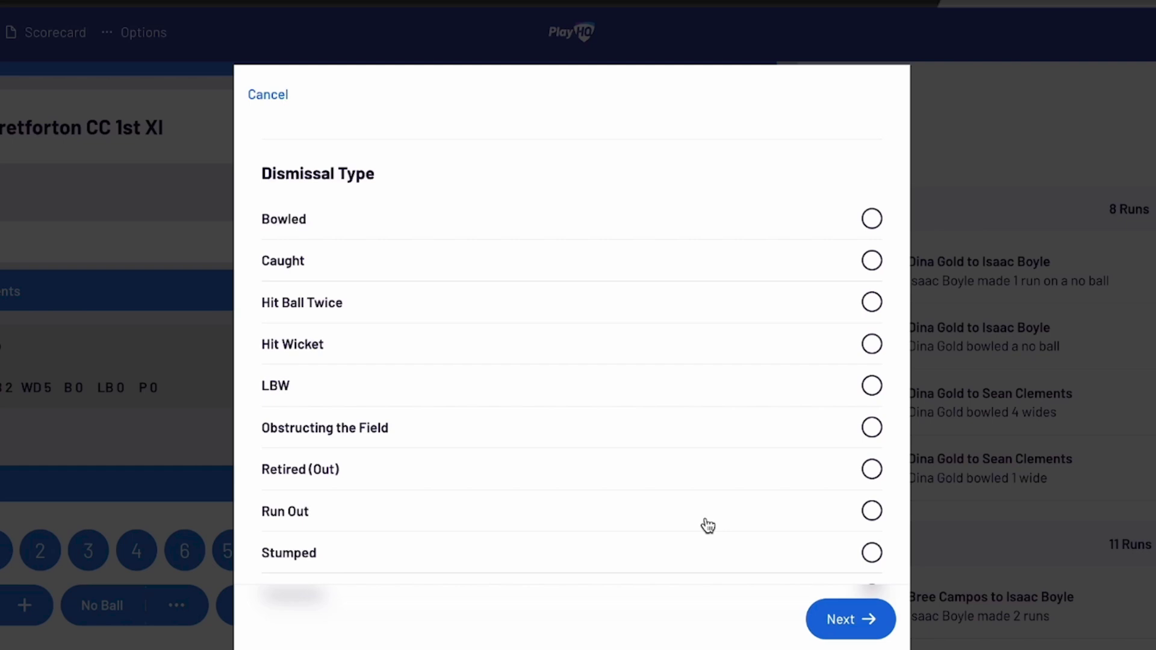
{"action": "left_click", "coordinate": [708, 526]}
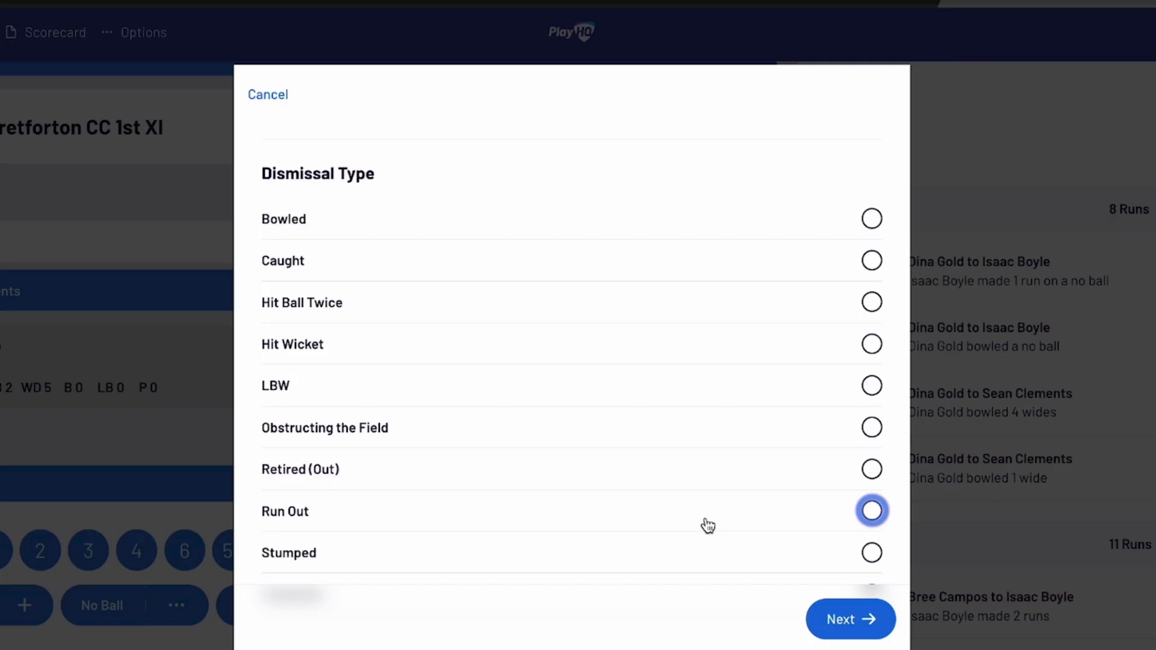
Step: Record 3 completed runs with batters not crossed and apply the run-out wicket
{"action": "scroll", "coordinate": [747, 425], "scroll_direction": "down", "scroll_amount": 3}
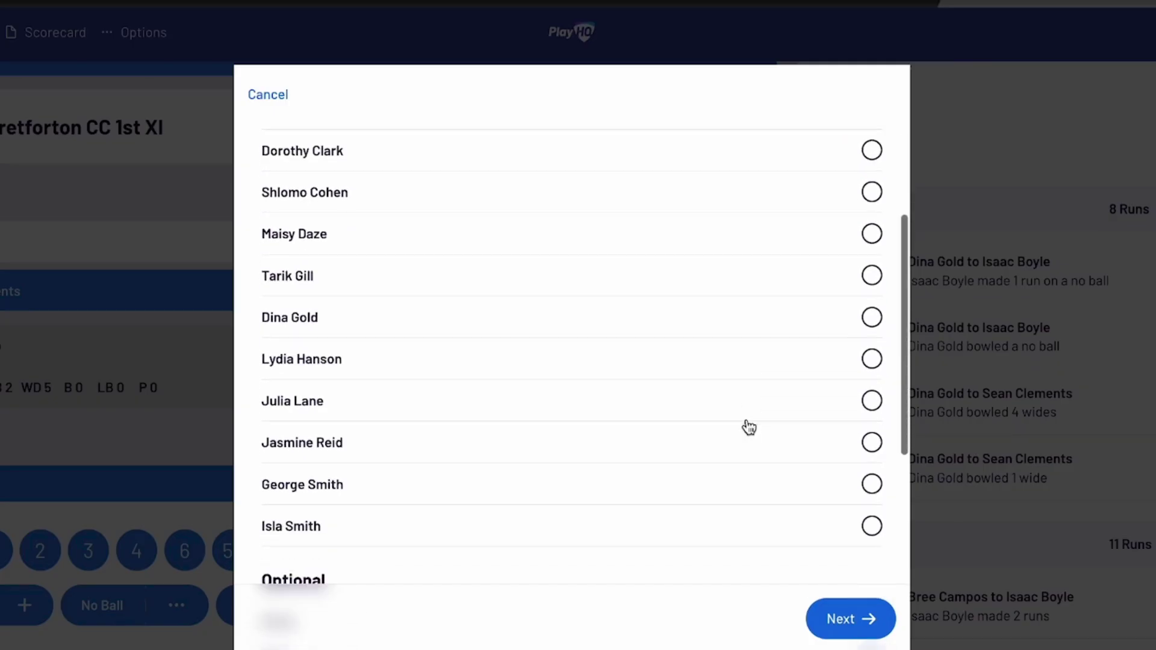
{"action": "scroll", "coordinate": [748, 427], "scroll_direction": "down", "scroll_amount": 2}
{"action": "scroll", "coordinate": [748, 431], "scroll_direction": "down", "scroll_amount": 5}
{"action": "scroll", "coordinate": [747, 439], "scroll_direction": "down", "scroll_amount": 2}
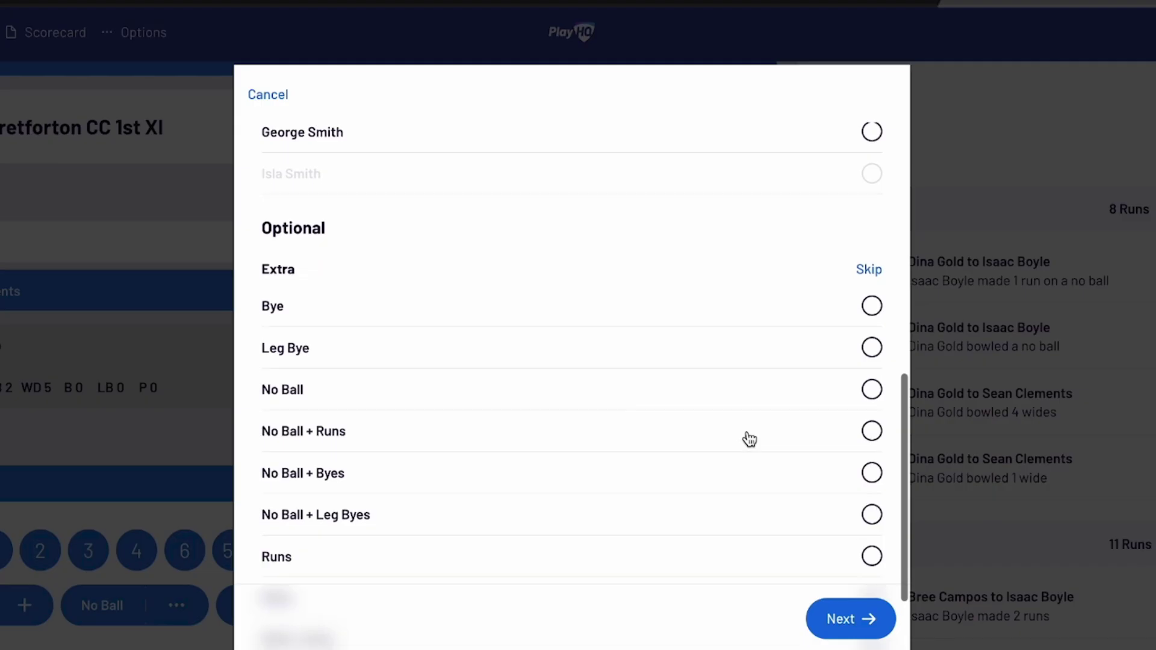
{"action": "left_click", "coordinate": [872, 480]}
{"action": "left_click", "coordinate": [868, 475]}
{"action": "left_click", "coordinate": [867, 475]}
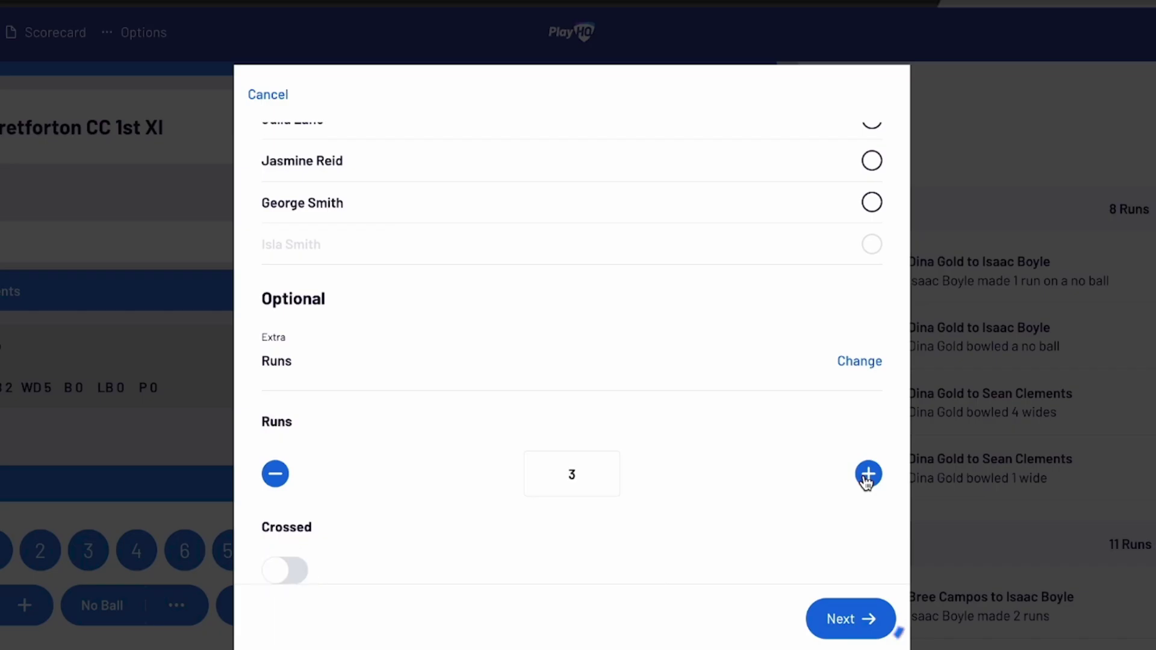
{"action": "left_click", "coordinate": [842, 626]}
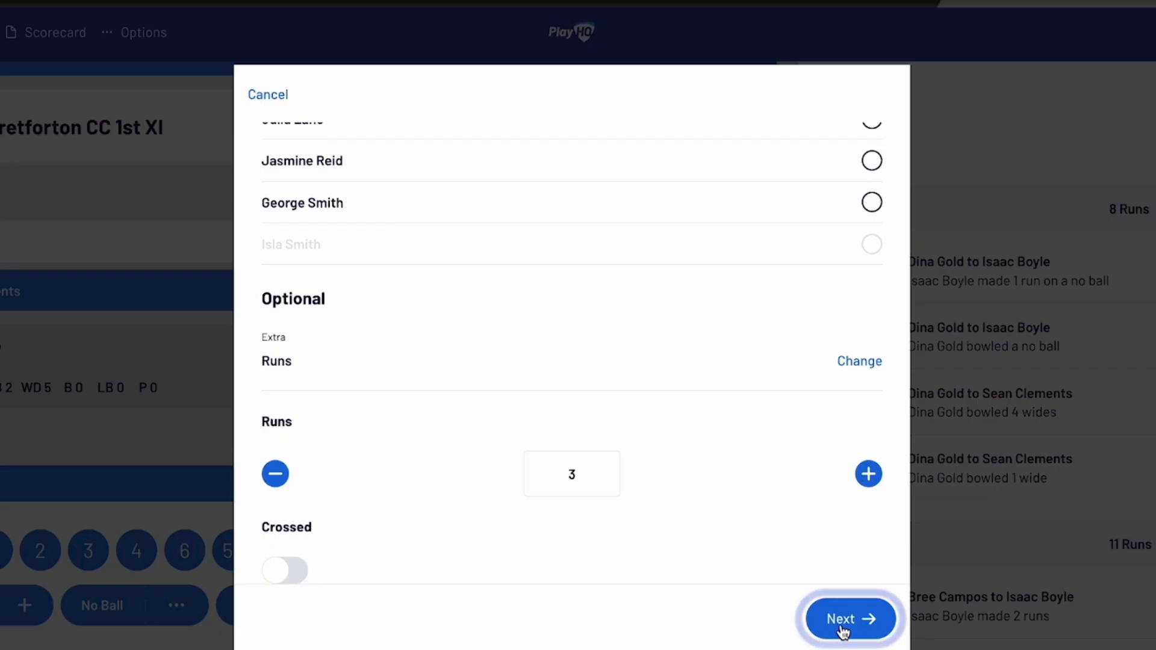
{"action": "left_click", "coordinate": [843, 626]}
{"action": "left_click", "coordinate": [735, 493]}
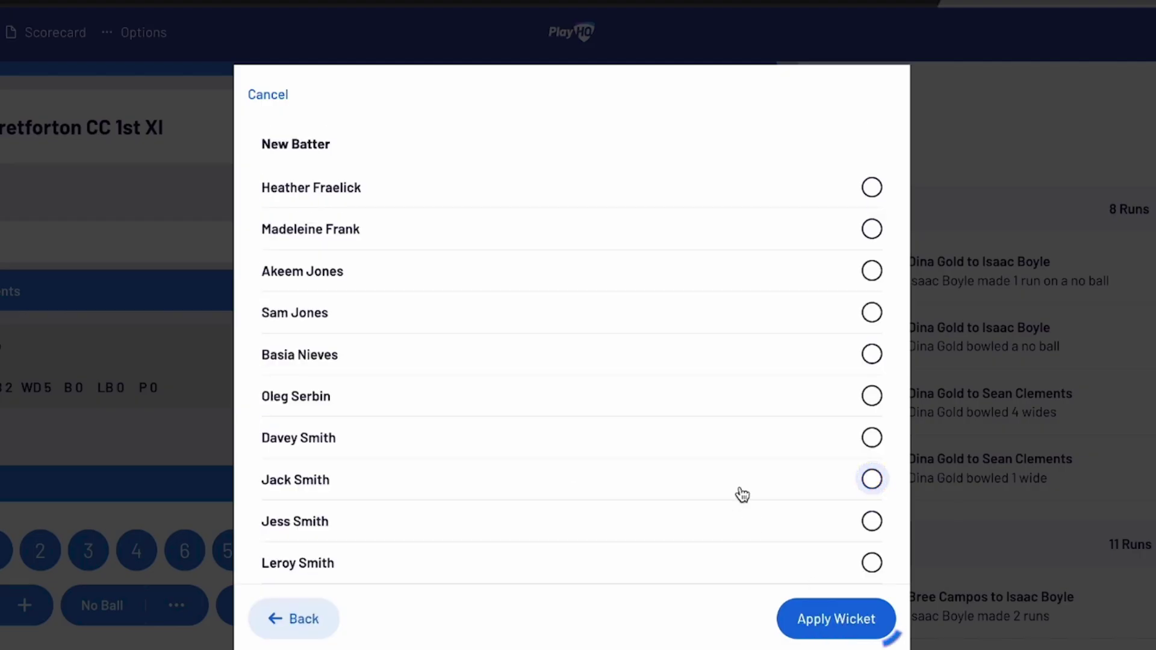
{"action": "left_click", "coordinate": [823, 627]}
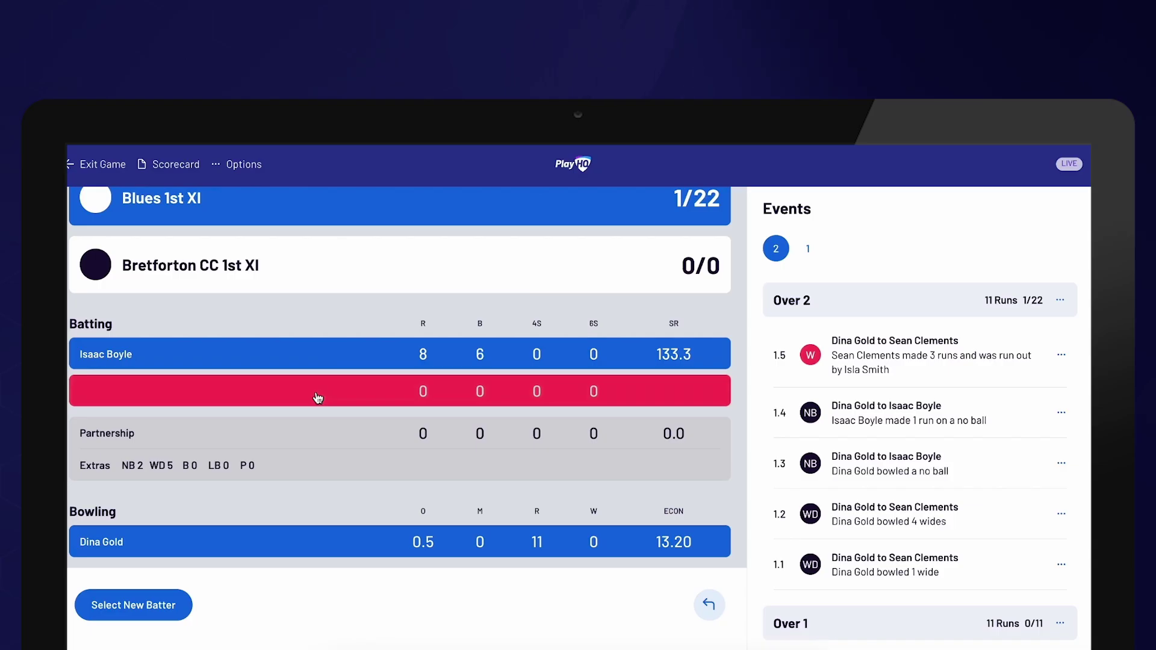
Step: Pick the incoming batter from the squad and apply, leaving the innings at 1/50
{"action": "left_click", "coordinate": [150, 606]}
{"action": "scroll", "coordinate": [444, 467], "scroll_direction": "down", "scroll_amount": 2}
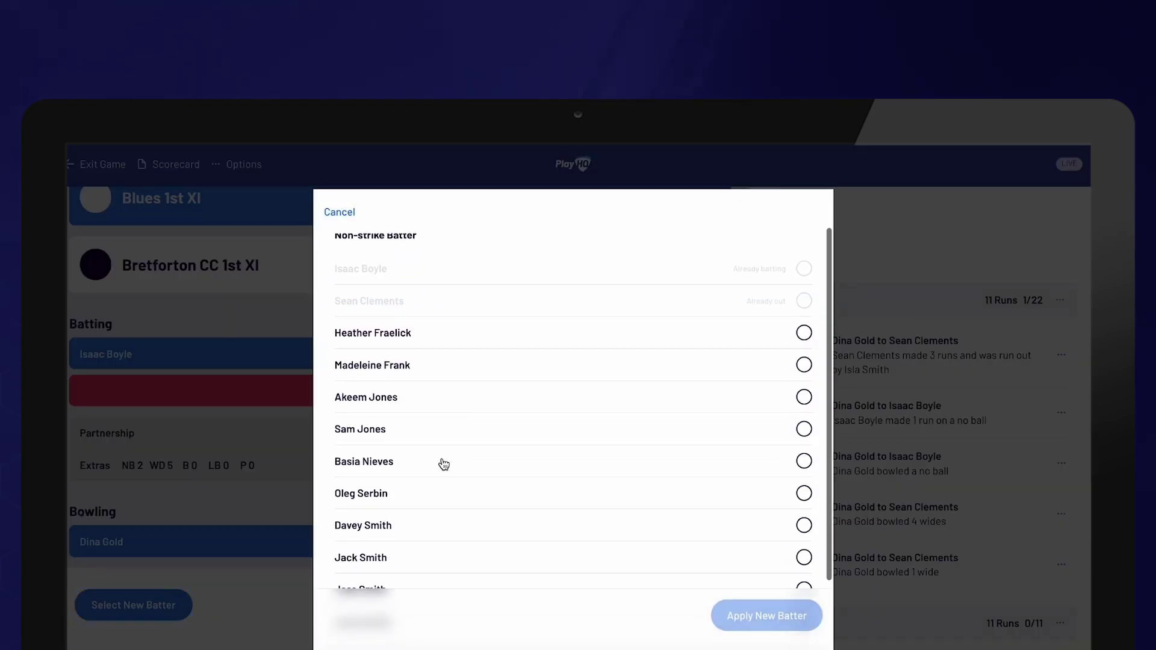
{"action": "left_click", "coordinate": [438, 494]}
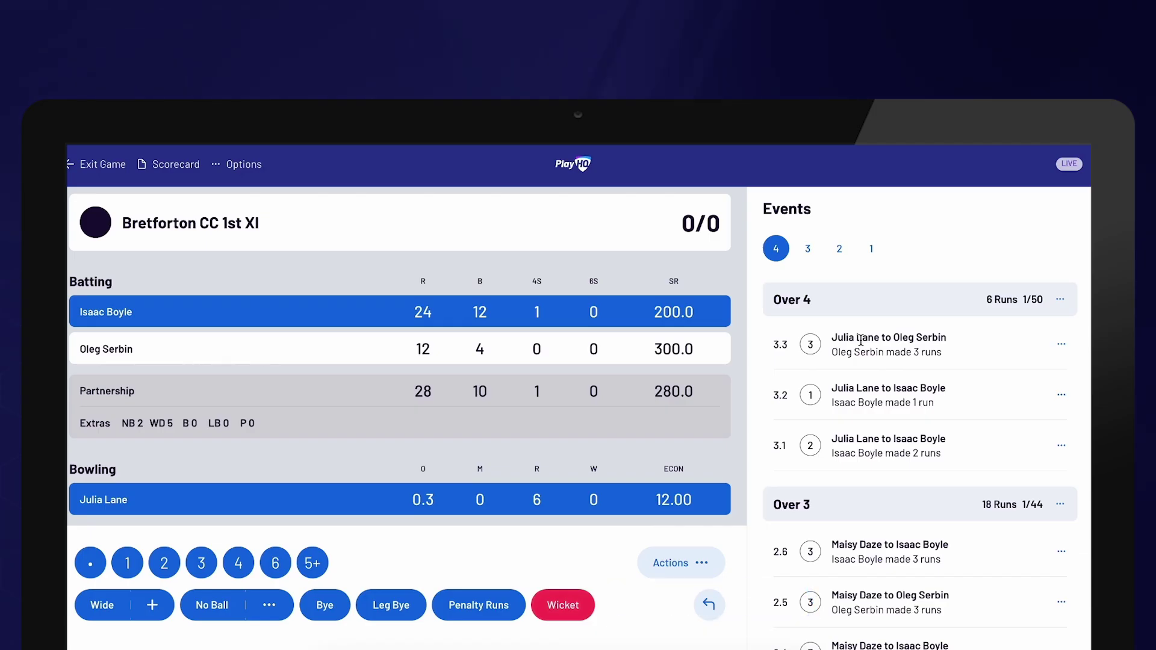
{"action": "left_click", "coordinate": [840, 249]}
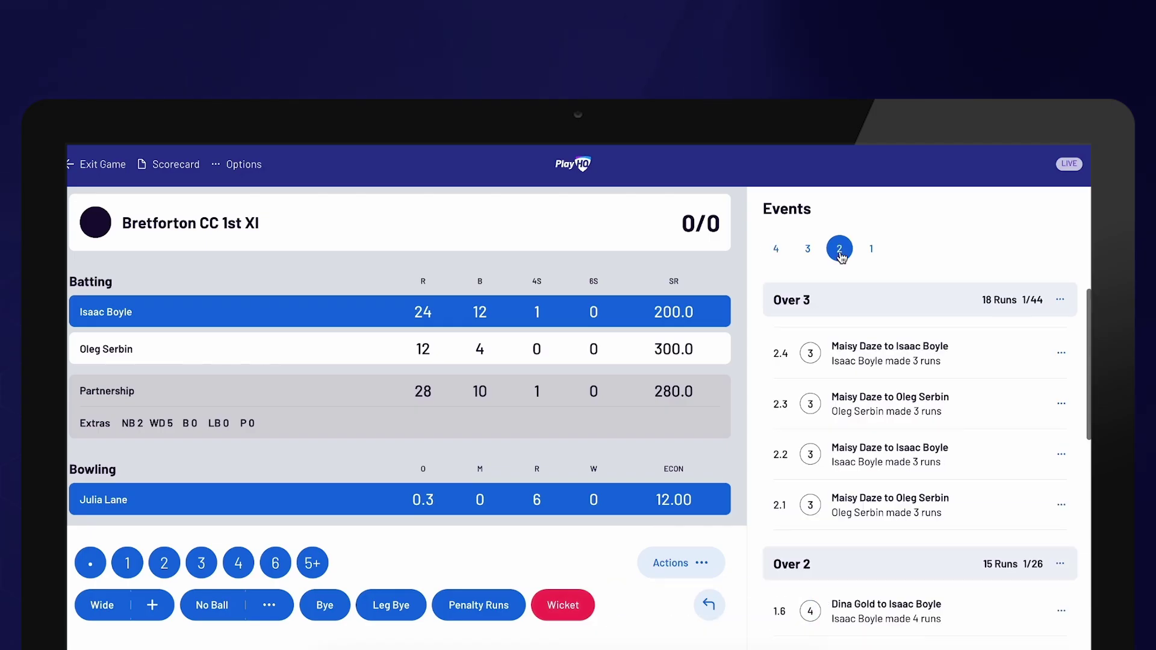
{"action": "left_click", "coordinate": [808, 251]}
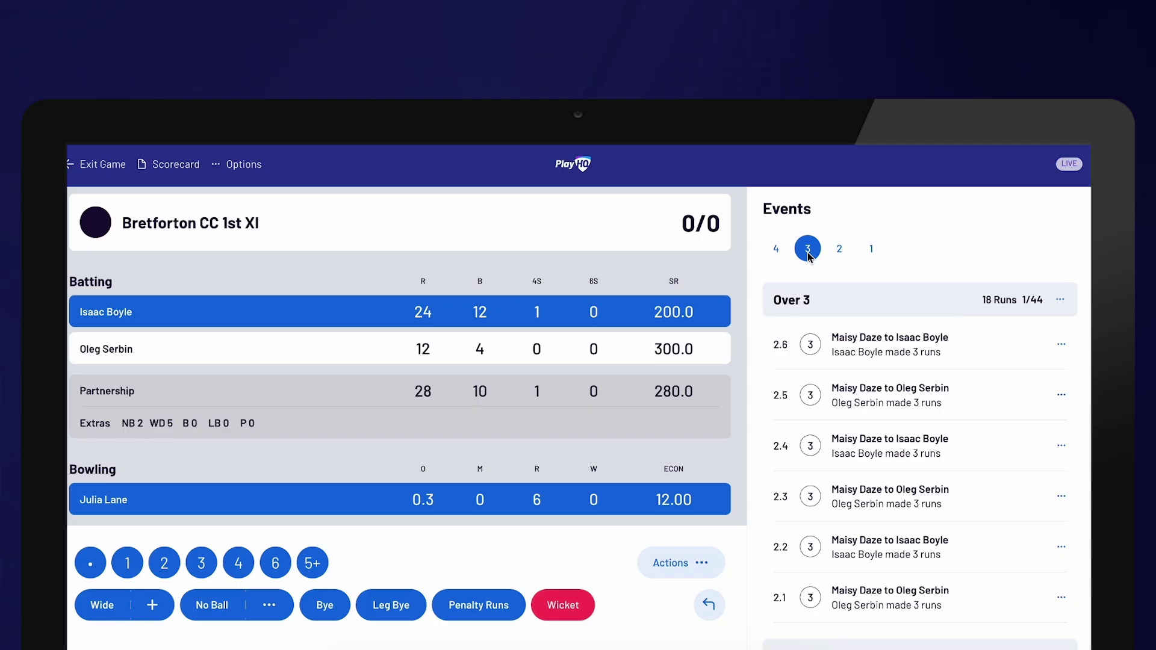
{"action": "left_click", "coordinate": [776, 248]}
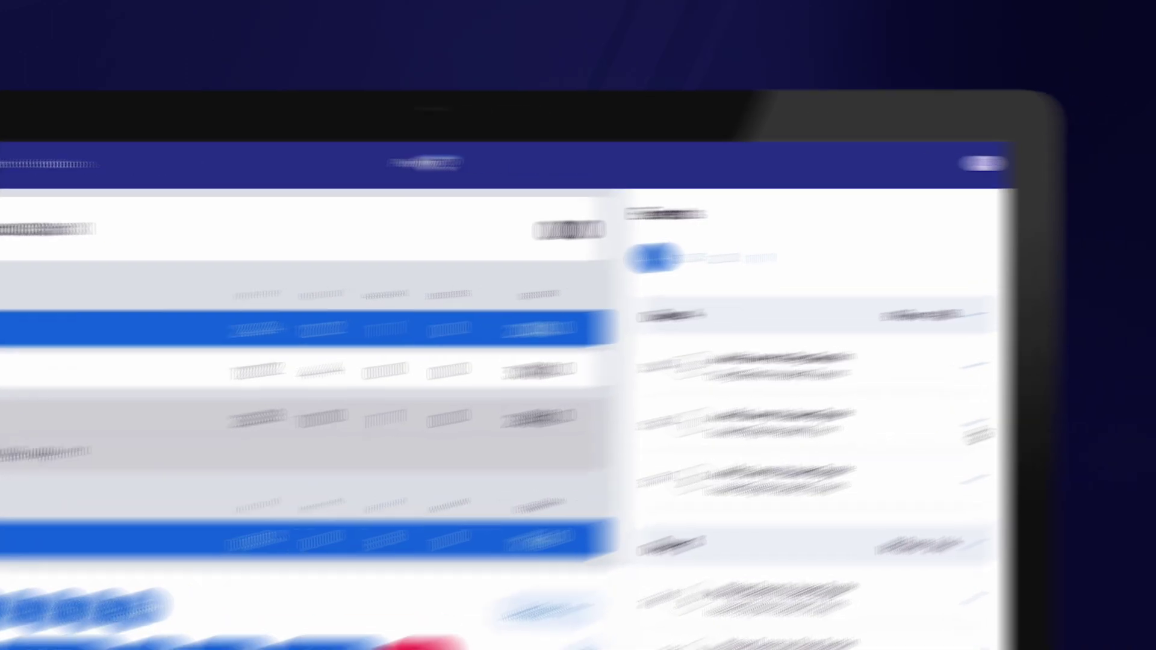
Step: Switch strike on ball 3.2 for this and all subsequent balls in Over 4
{"action": "left_click", "coordinate": [1062, 397]}
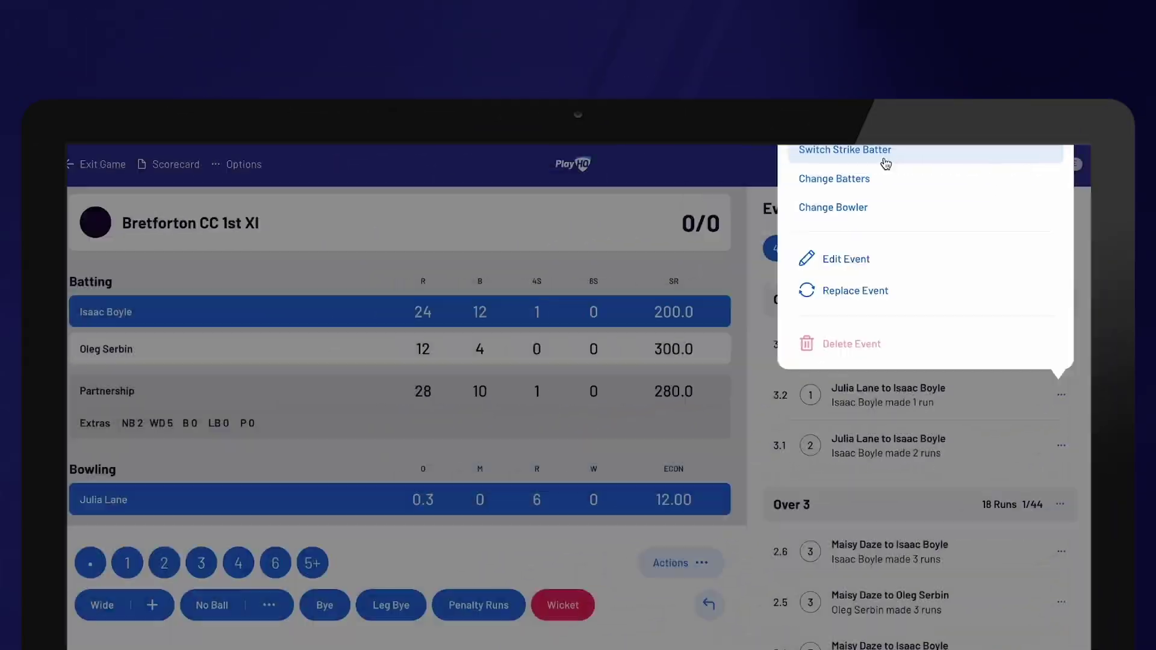
{"action": "left_click", "coordinate": [886, 163]}
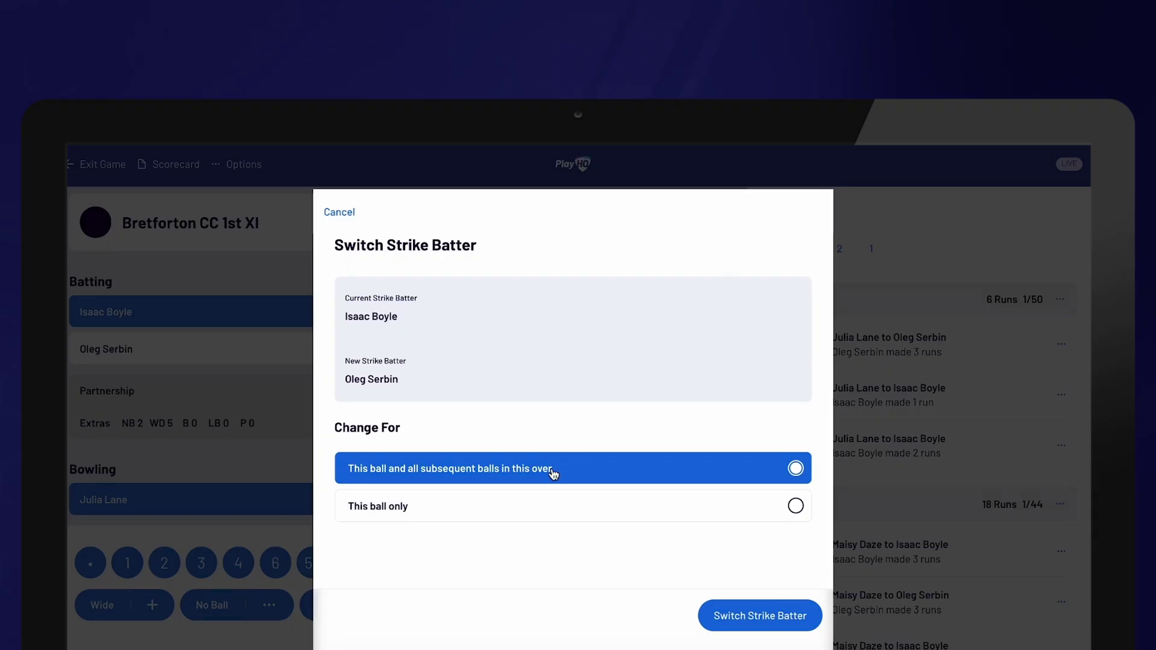
{"action": "left_click", "coordinate": [525, 506]}
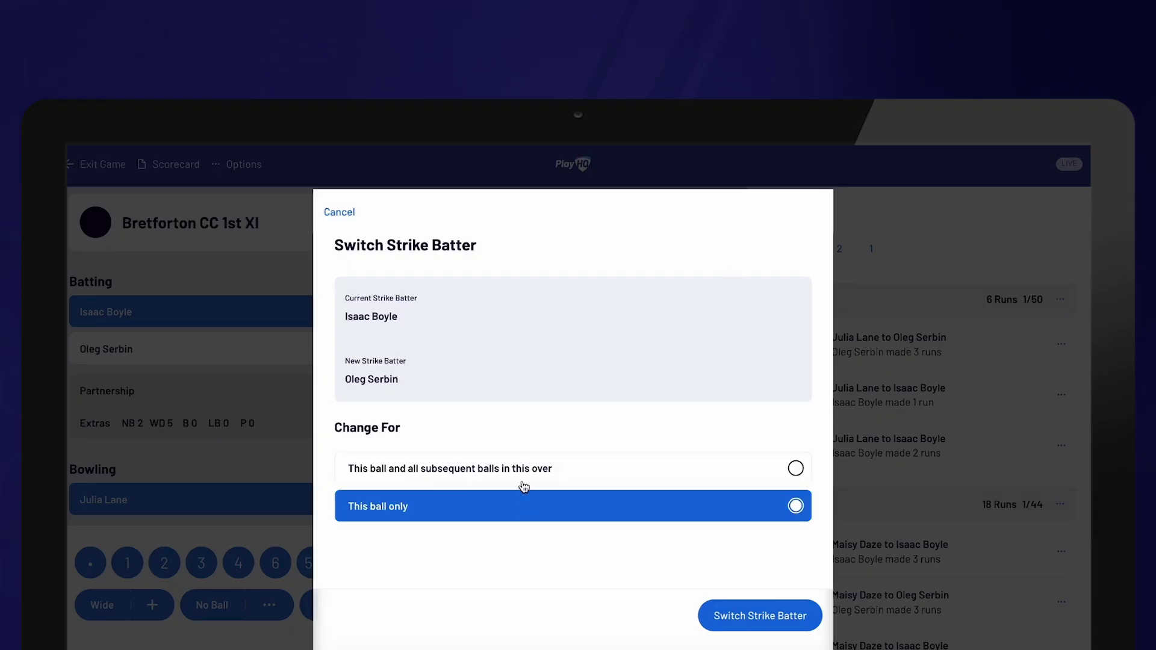
{"action": "left_click", "coordinate": [522, 479]}
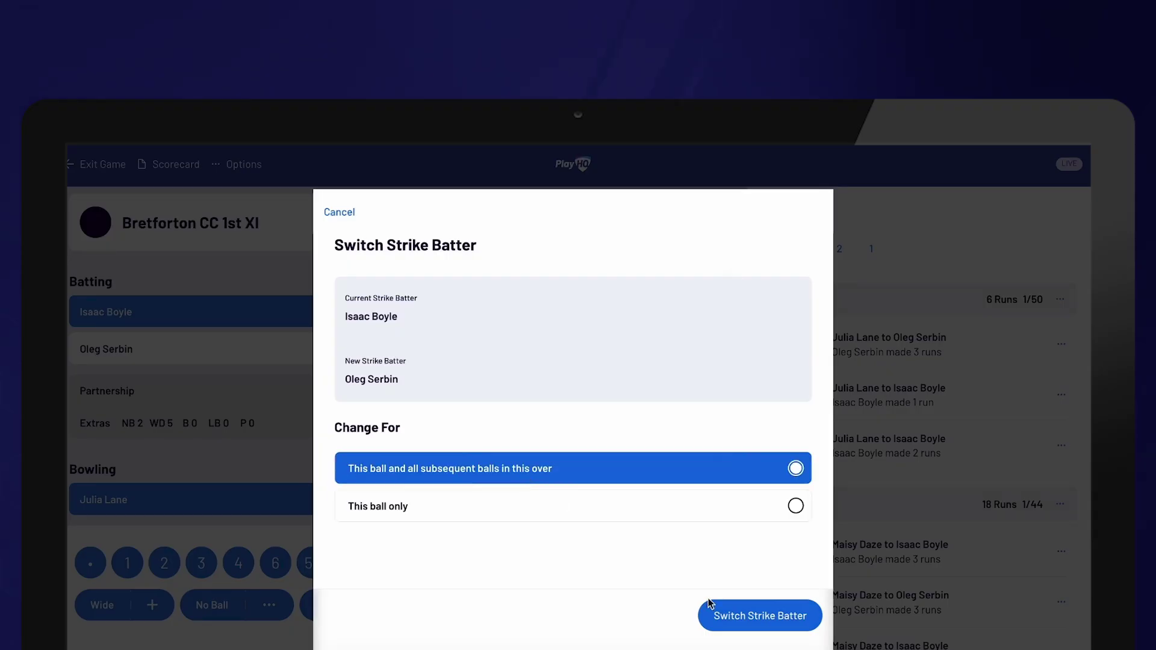
{"action": "left_click", "coordinate": [746, 621]}
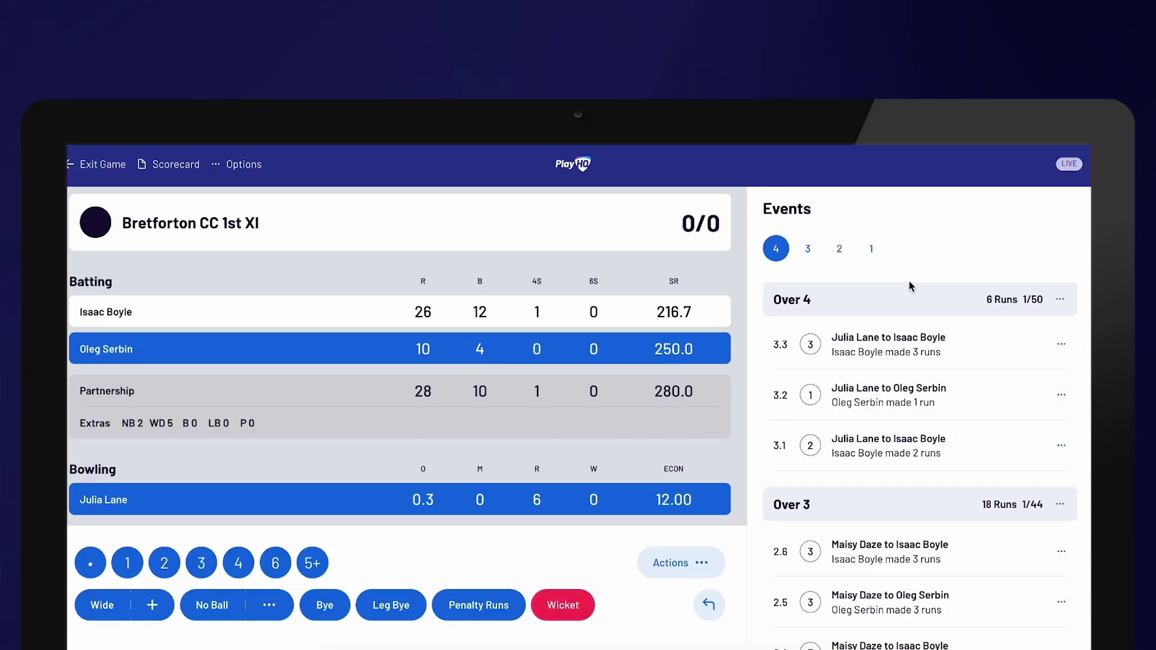
Step: Edit ball 3.2 to 2 runs with Switch Strike turned on
{"action": "left_click", "coordinate": [1061, 397]}
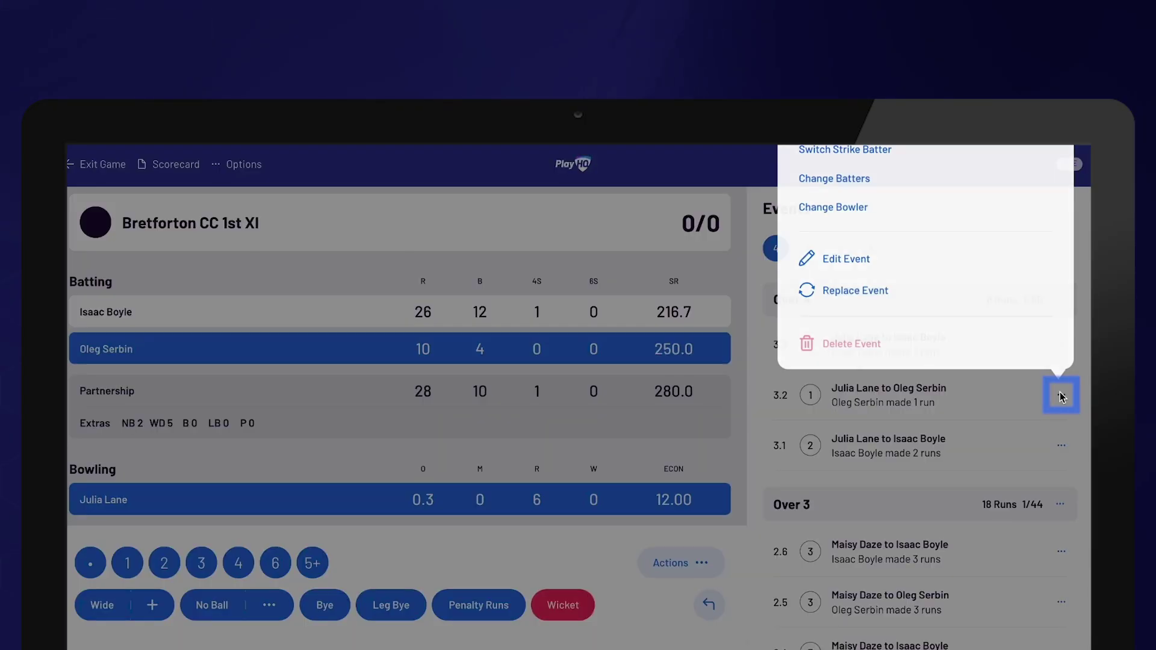
{"action": "left_click", "coordinate": [871, 261]}
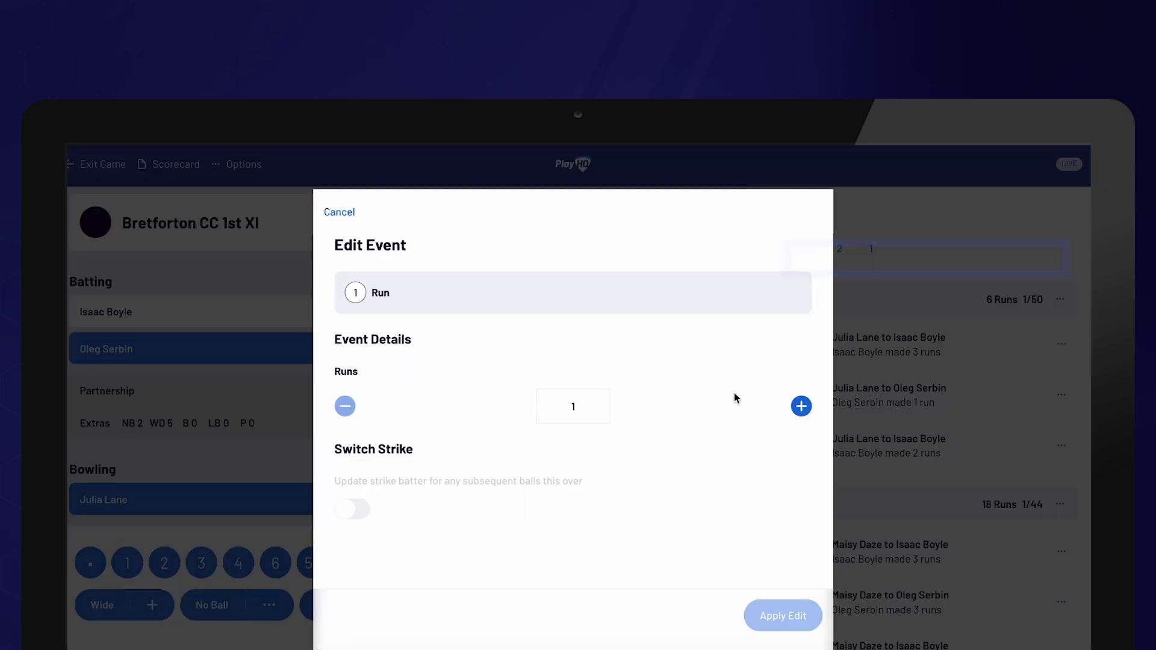
{"action": "left_click", "coordinate": [801, 407]}
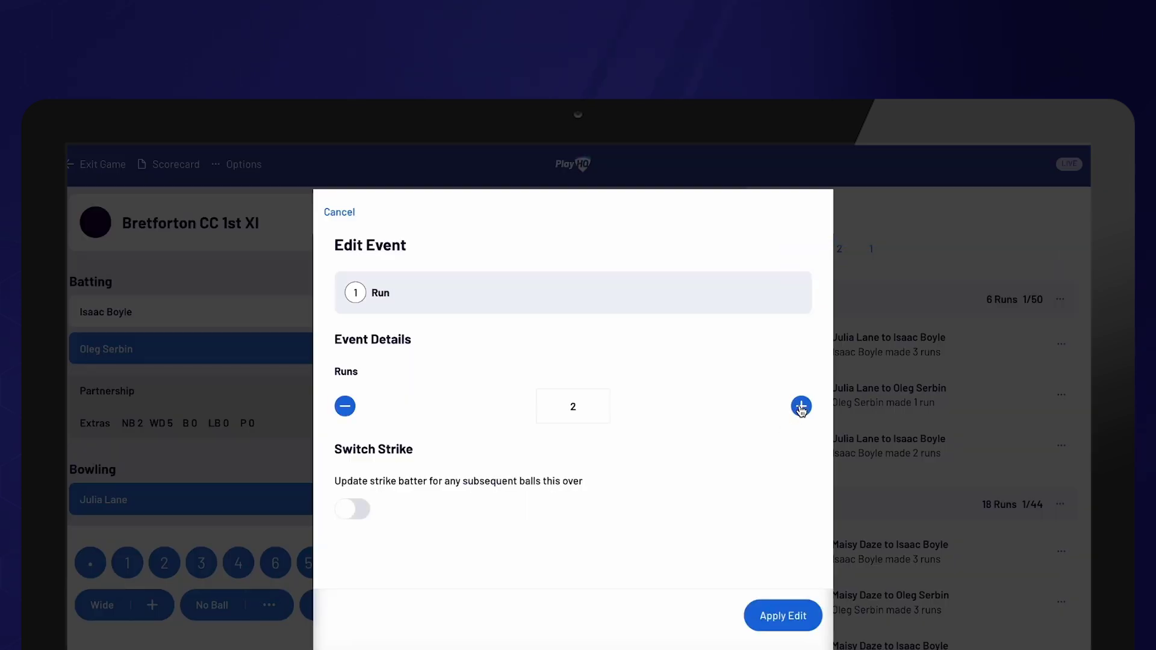
{"action": "left_click", "coordinate": [361, 508]}
{"action": "left_click", "coordinate": [786, 615]}
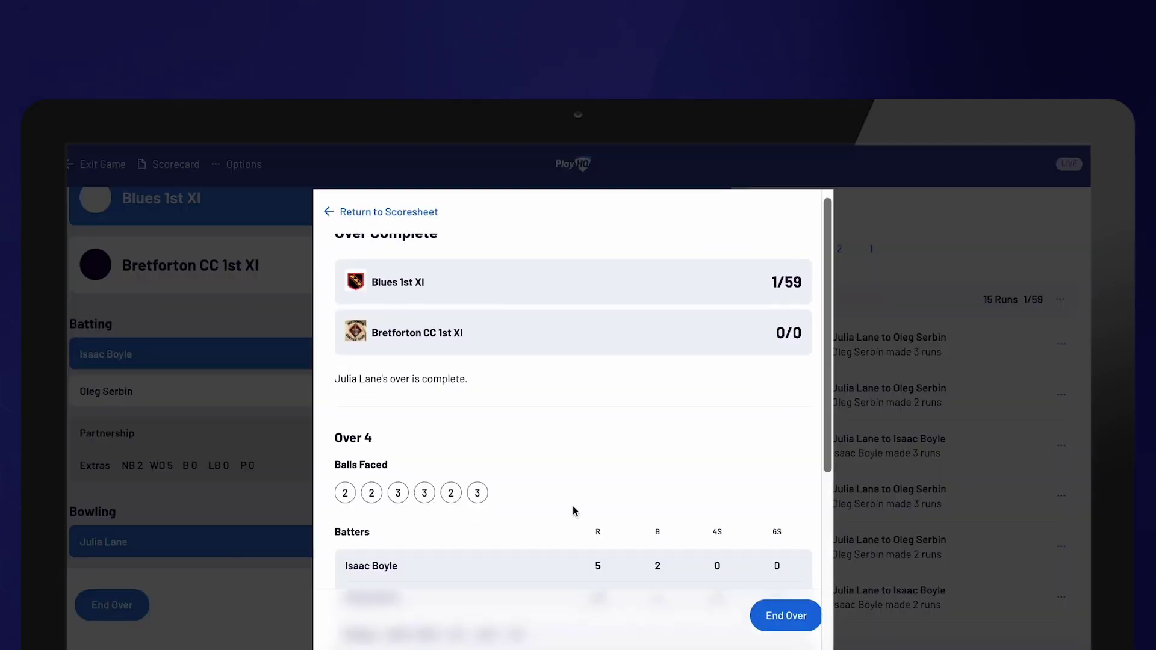
Step: Review the Over Complete summary and end Over 4 at 17 runs
{"action": "scroll", "coordinate": [572, 508], "scroll_direction": "down", "scroll_amount": 3}
{"action": "scroll", "coordinate": [573, 511], "scroll_direction": "down", "scroll_amount": 3}
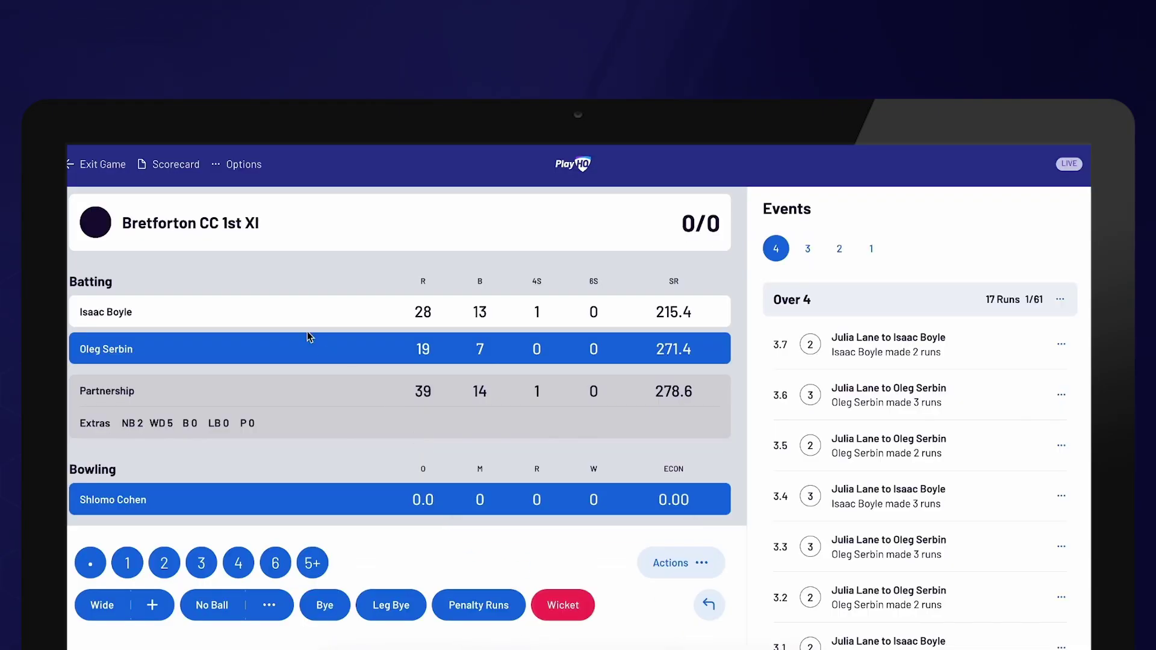
Step: On the Blues 1st XI 1st Innings scorecard, add one run and one ball to the opening batter
{"action": "left_click", "coordinate": [176, 165]}
{"action": "left_click", "coordinate": [612, 419]}
{"action": "left_click", "coordinate": [612, 417]}
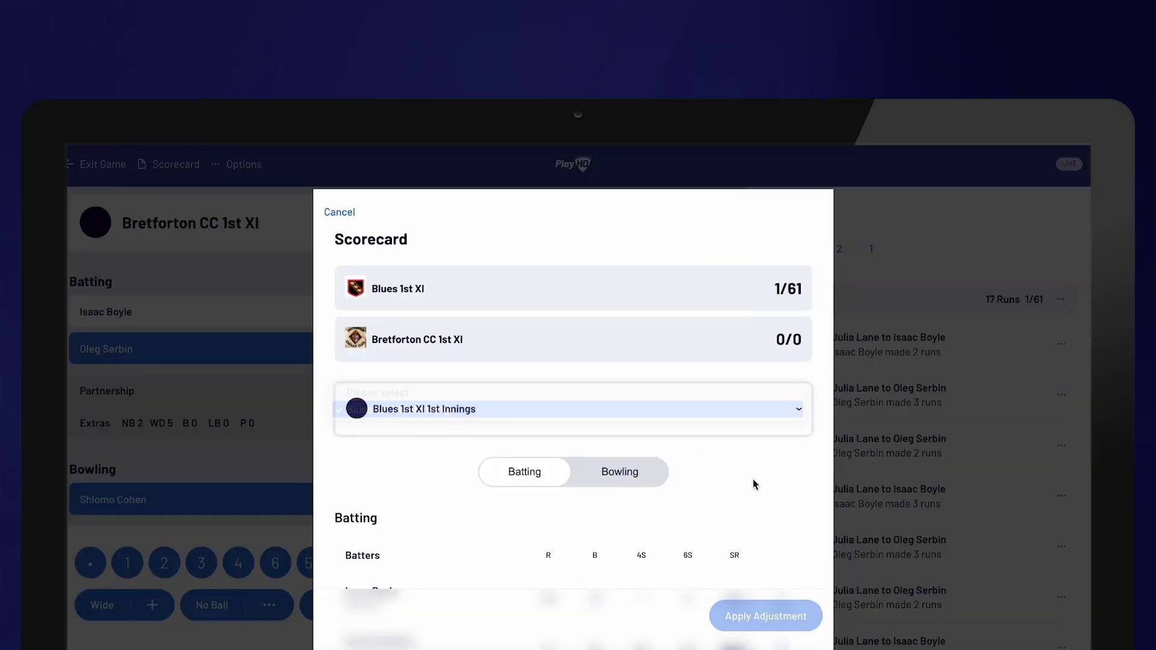
{"action": "scroll", "coordinate": [753, 482], "scroll_direction": "down", "scroll_amount": 2}
{"action": "scroll", "coordinate": [755, 478], "scroll_direction": "down", "scroll_amount": 1}
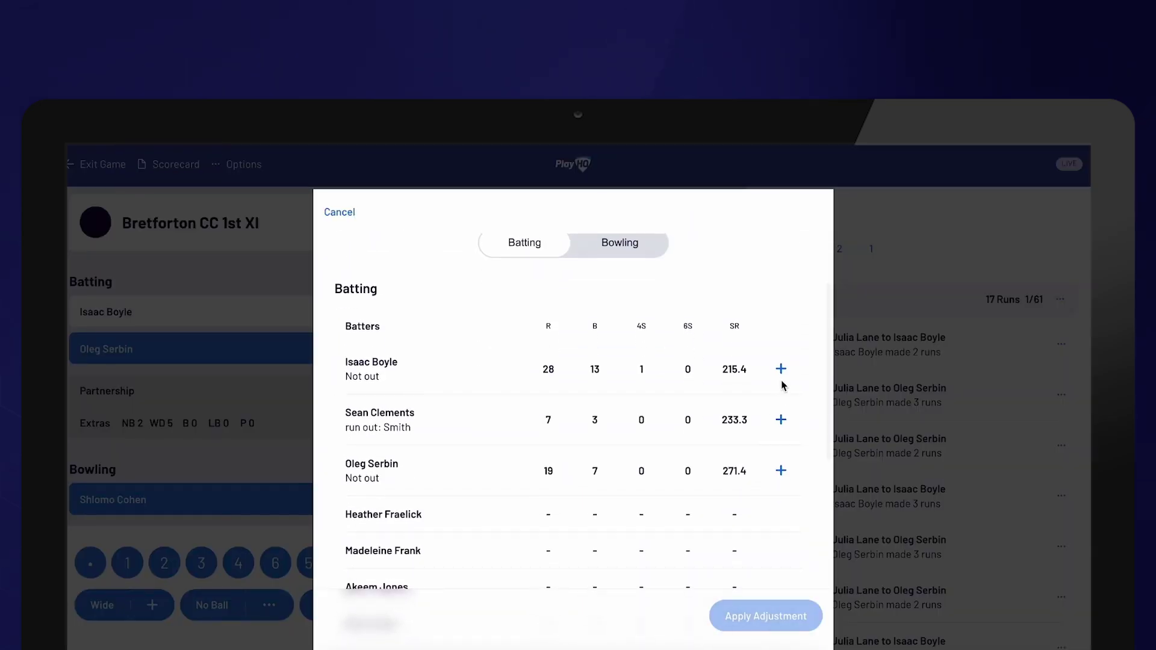
{"action": "left_click", "coordinate": [781, 369]}
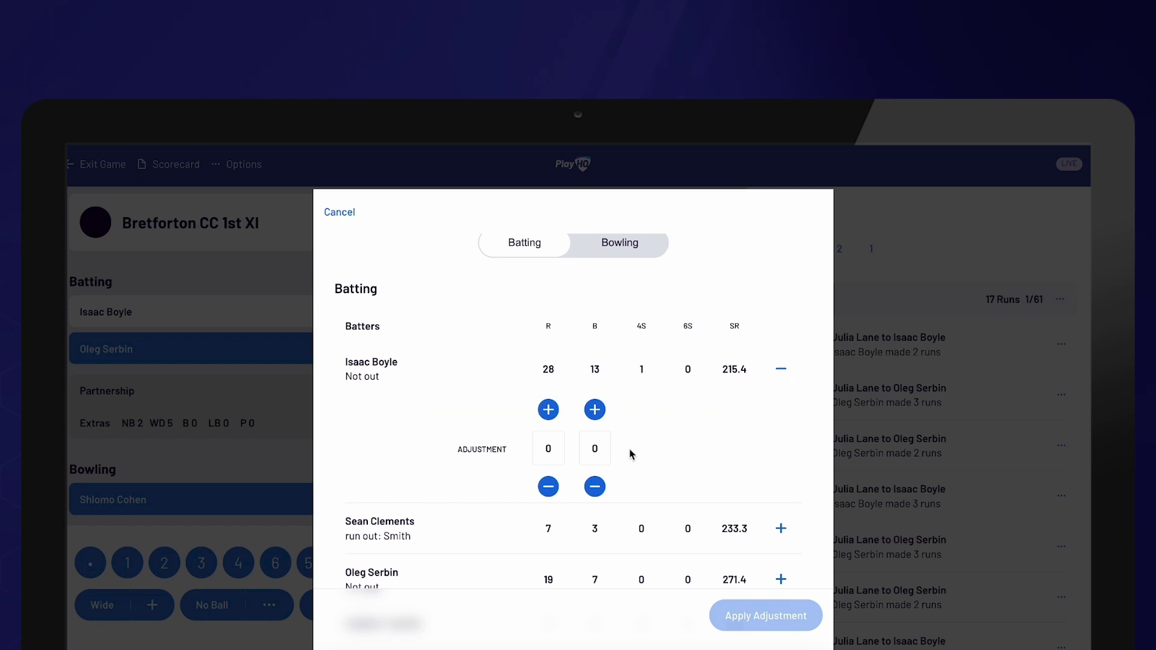
{"action": "left_click", "coordinate": [548, 411]}
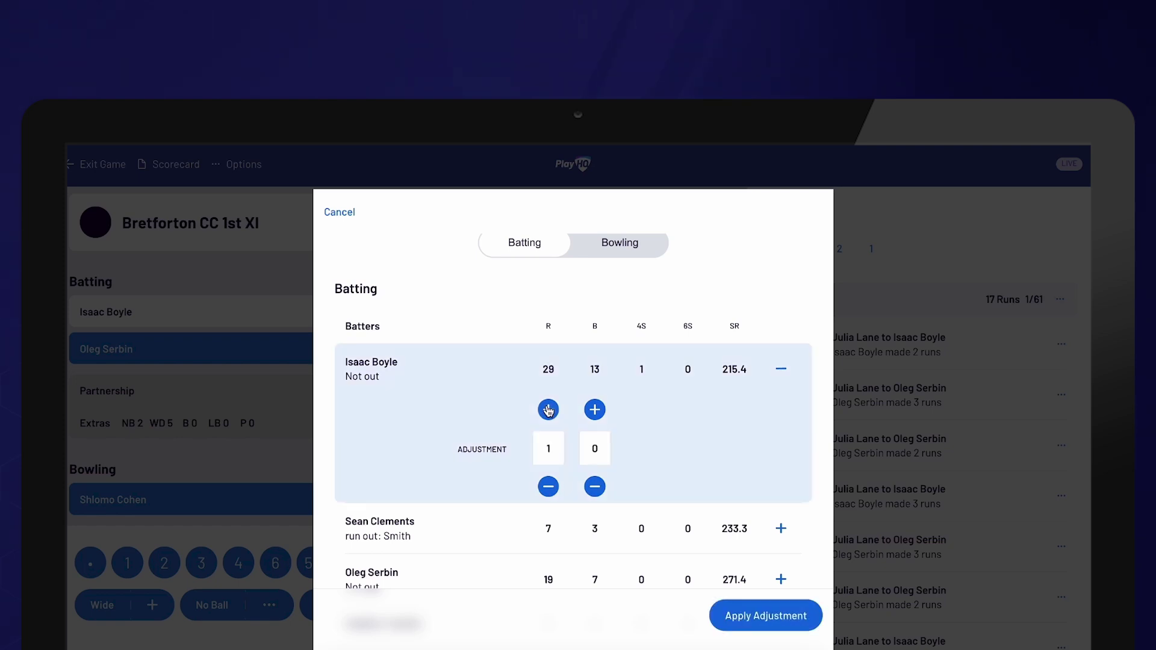
{"action": "left_click", "coordinate": [594, 410]}
Step: Add one run to the total innings score and apply the adjustment
{"action": "scroll", "coordinate": [665, 444], "scroll_direction": "down", "scroll_amount": 3}
{"action": "scroll", "coordinate": [664, 444], "scroll_direction": "down", "scroll_amount": 10}
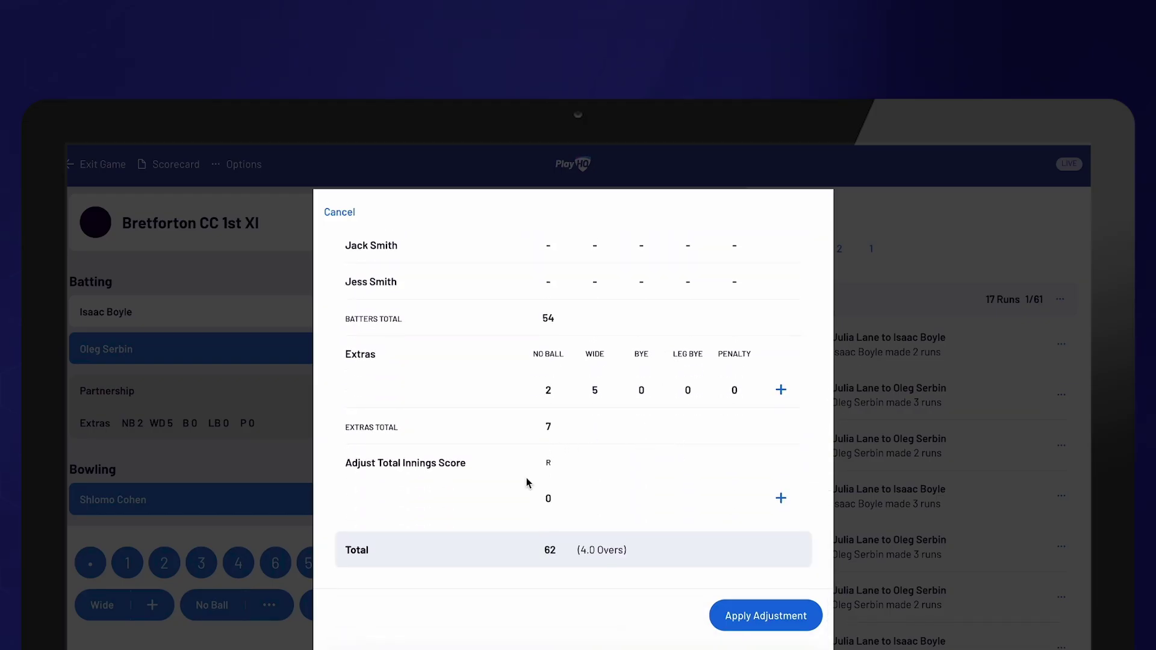
{"action": "left_click", "coordinate": [781, 498]}
{"action": "scroll", "coordinate": [586, 508], "scroll_direction": "down", "scroll_amount": 1}
{"action": "left_click", "coordinate": [548, 494]}
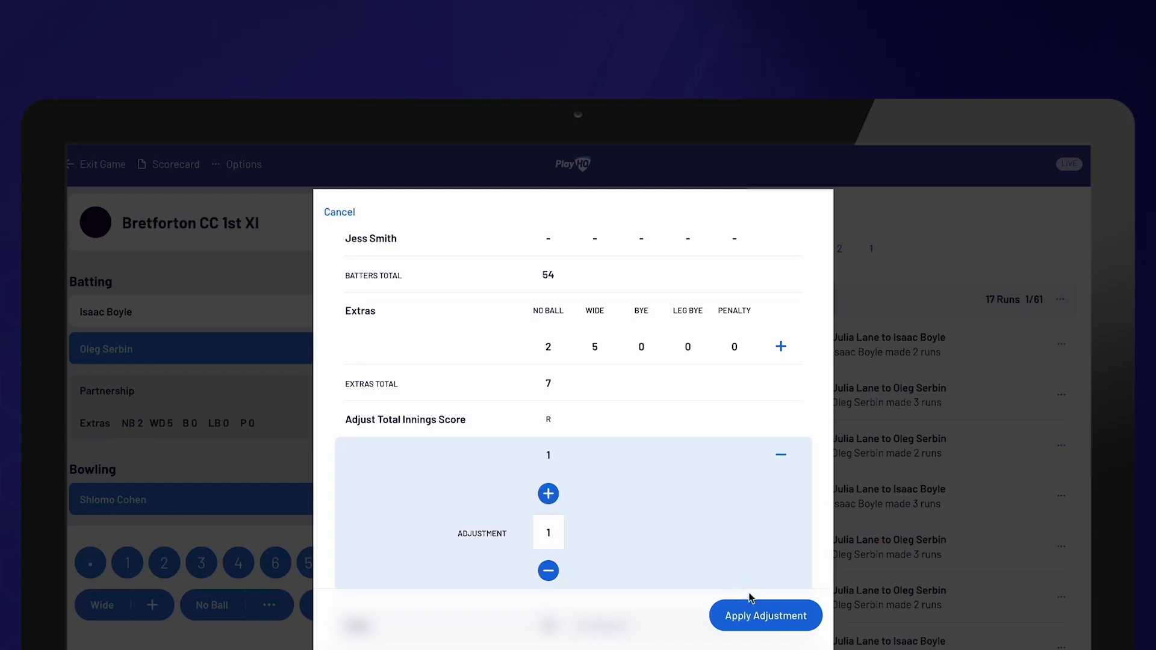
{"action": "left_click", "coordinate": [765, 627]}
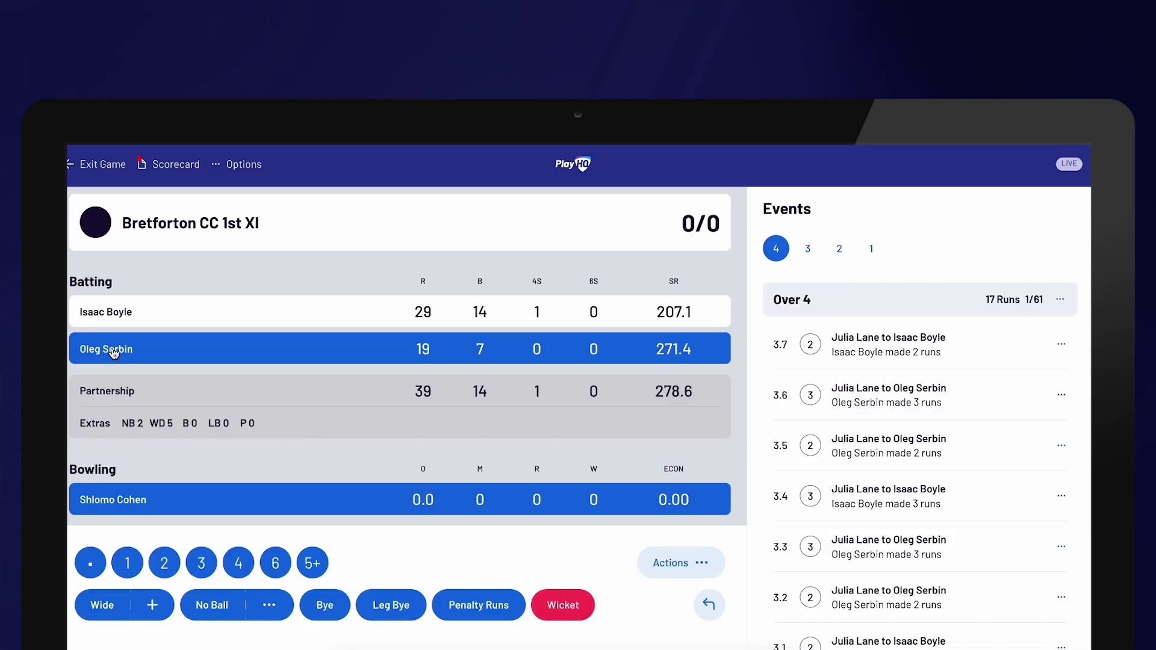
Step: Retire the batter on 19 as Retired not out
{"action": "left_click", "coordinate": [114, 353]}
{"action": "left_click", "coordinate": [127, 464]}
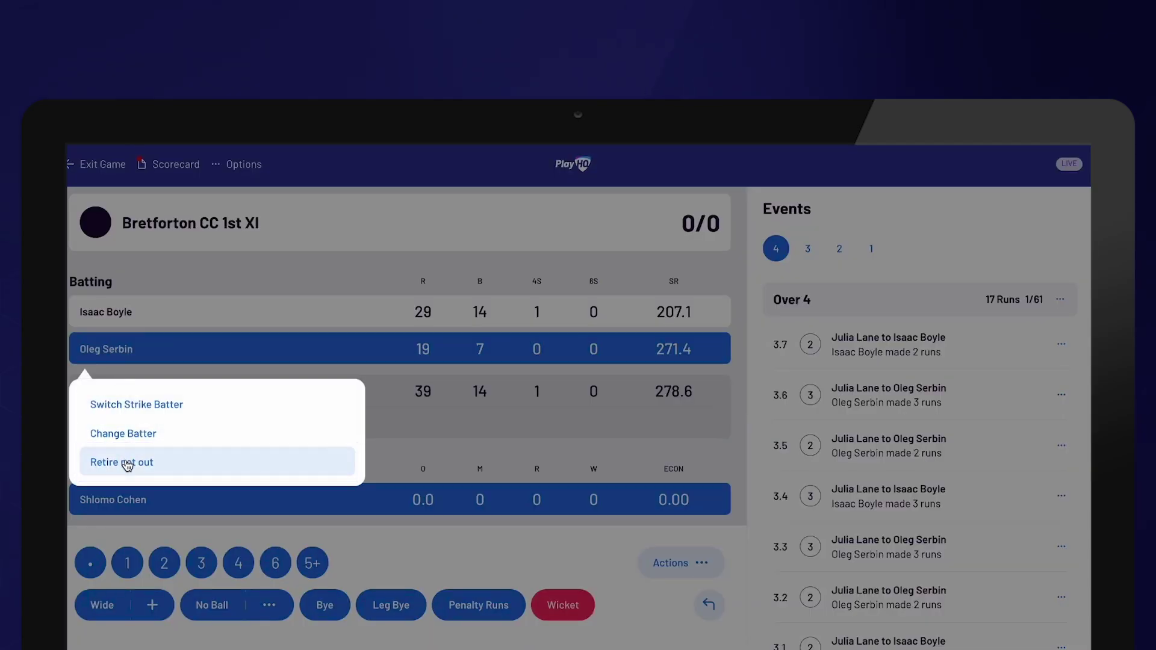
{"action": "left_click", "coordinate": [128, 464]}
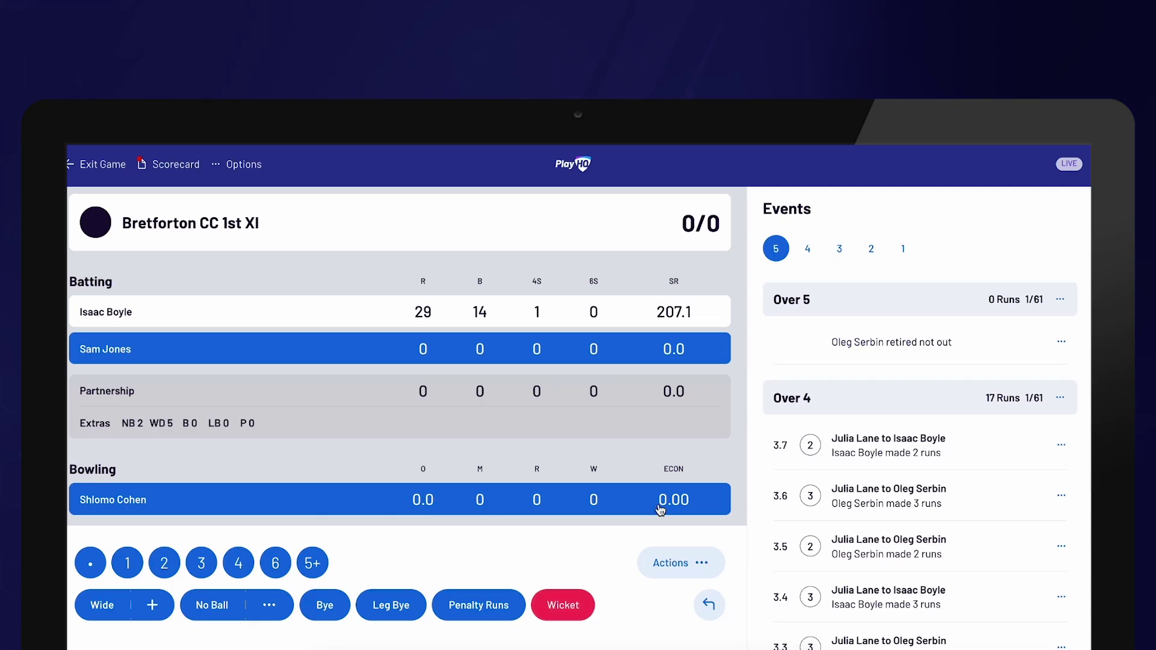
Step: End the current innings with Closure Status set to Compulsory Close
{"action": "left_click", "coordinate": [683, 567]}
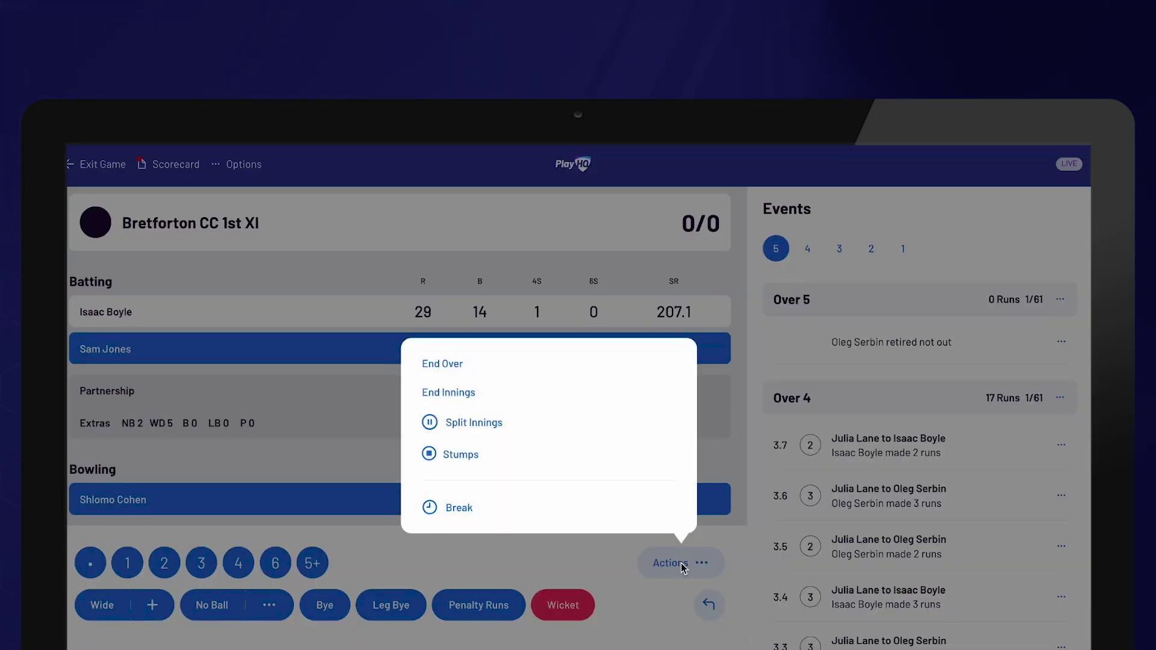
{"action": "left_click", "coordinate": [569, 400]}
{"action": "scroll", "coordinate": [567, 394], "scroll_direction": "down", "scroll_amount": 5}
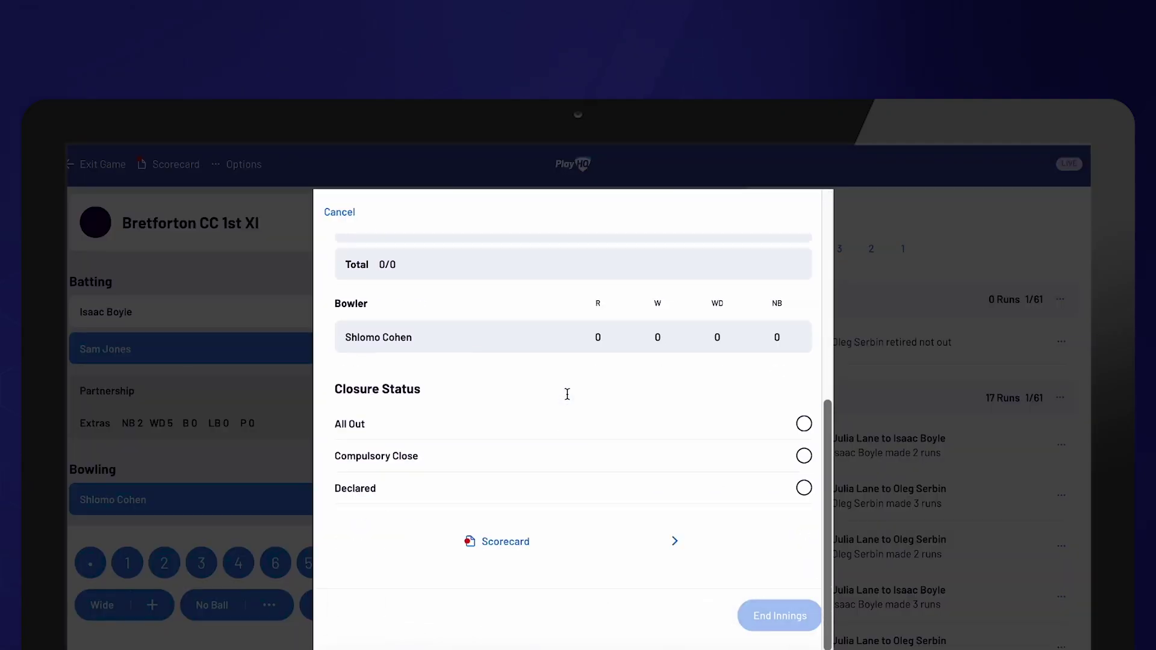
{"action": "left_click", "coordinate": [565, 470]}
{"action": "left_click", "coordinate": [762, 616]}
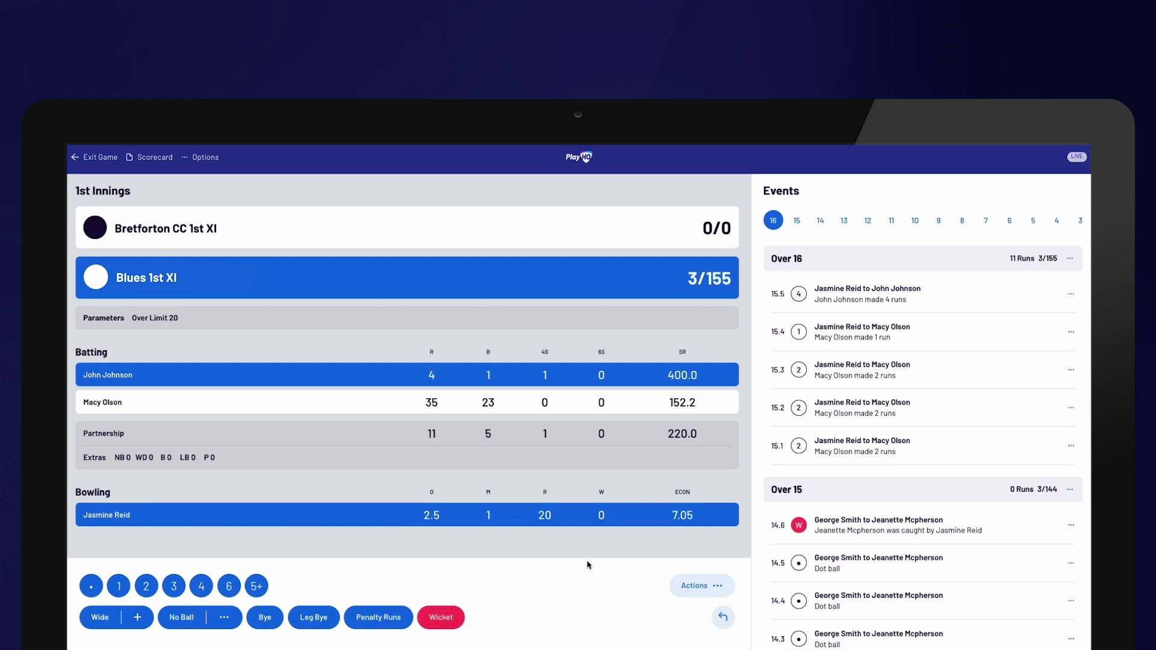
Step: Reduce the match over limit to 16 in Parameters and resume
{"action": "left_click", "coordinate": [698, 586]}
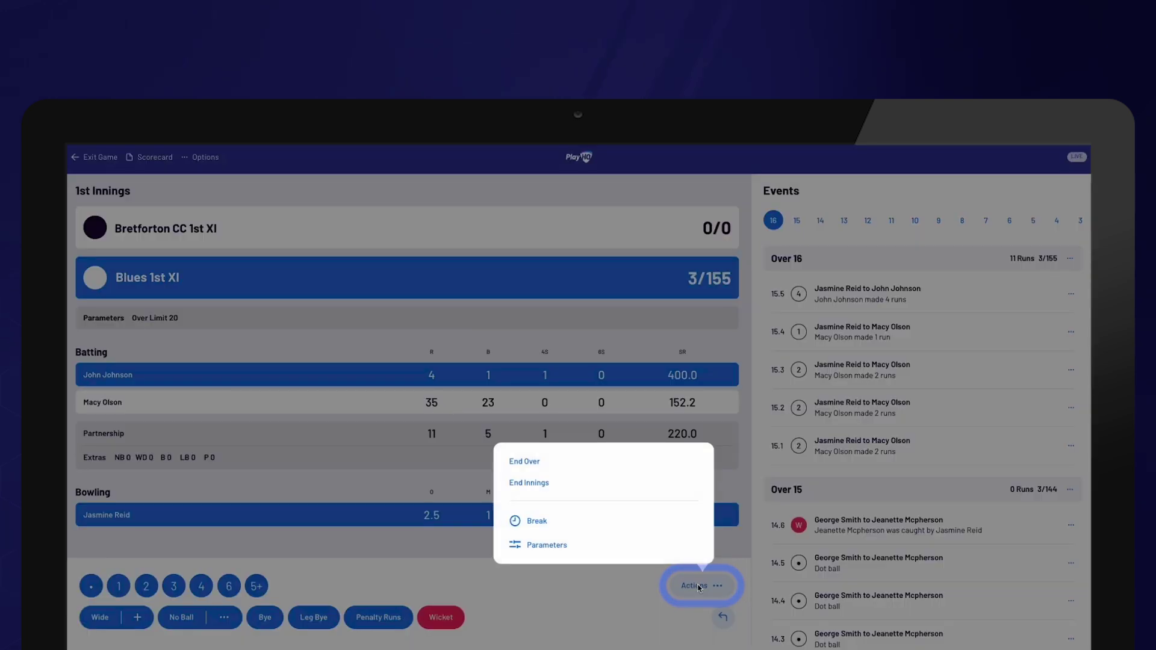
{"action": "left_click", "coordinate": [564, 545]}
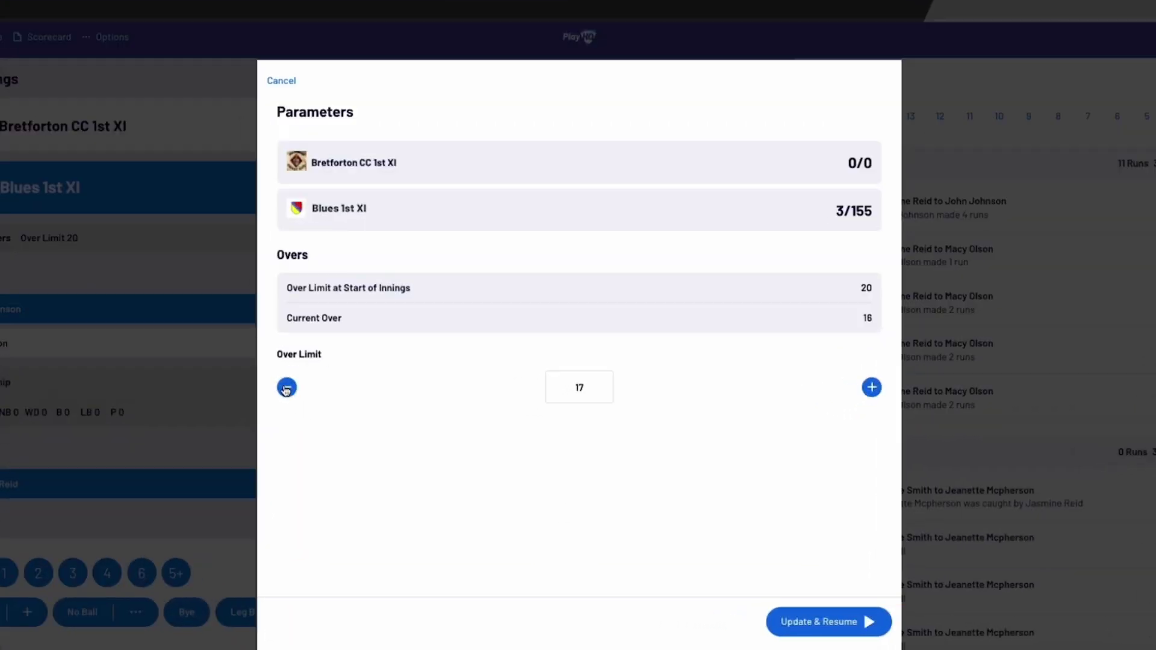
{"action": "left_click", "coordinate": [319, 415]}
{"action": "left_click", "coordinate": [858, 613]}
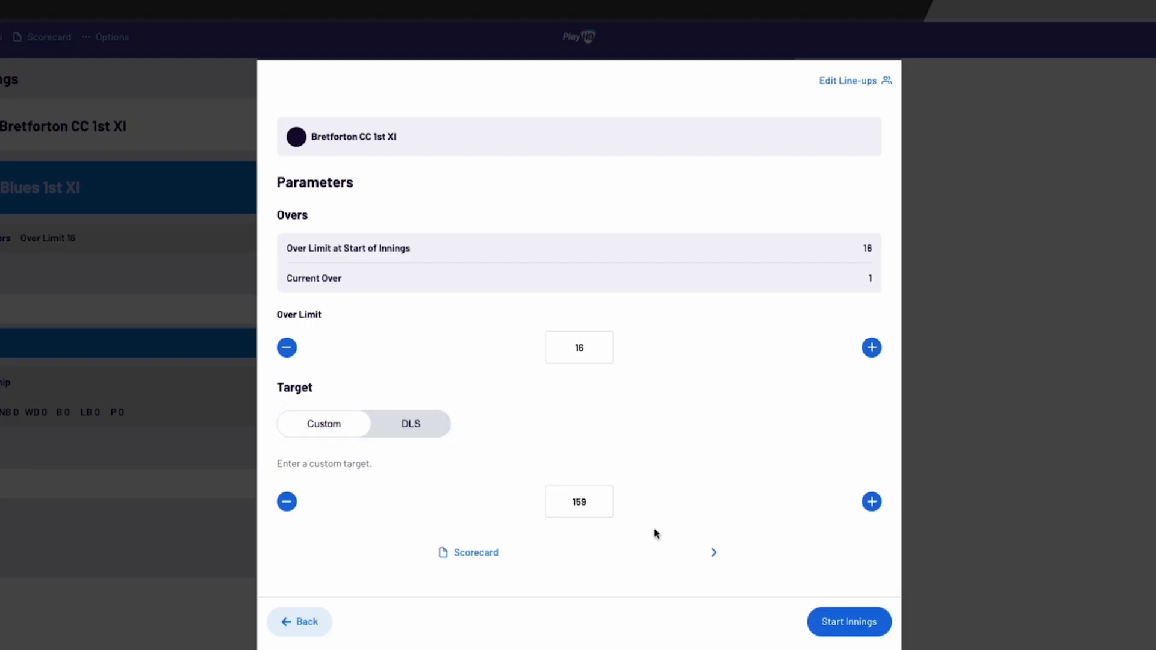
Step: Set the new innings to a DLS target with an 8-over limit, giving a target of 102
{"action": "left_click", "coordinate": [286, 348]}
{"action": "left_click", "coordinate": [286, 347]}
{"action": "left_click", "coordinate": [286, 347]}
{"action": "left_click", "coordinate": [287, 503]}
{"action": "left_click", "coordinate": [287, 503]}
{"action": "left_click", "coordinate": [417, 429]}
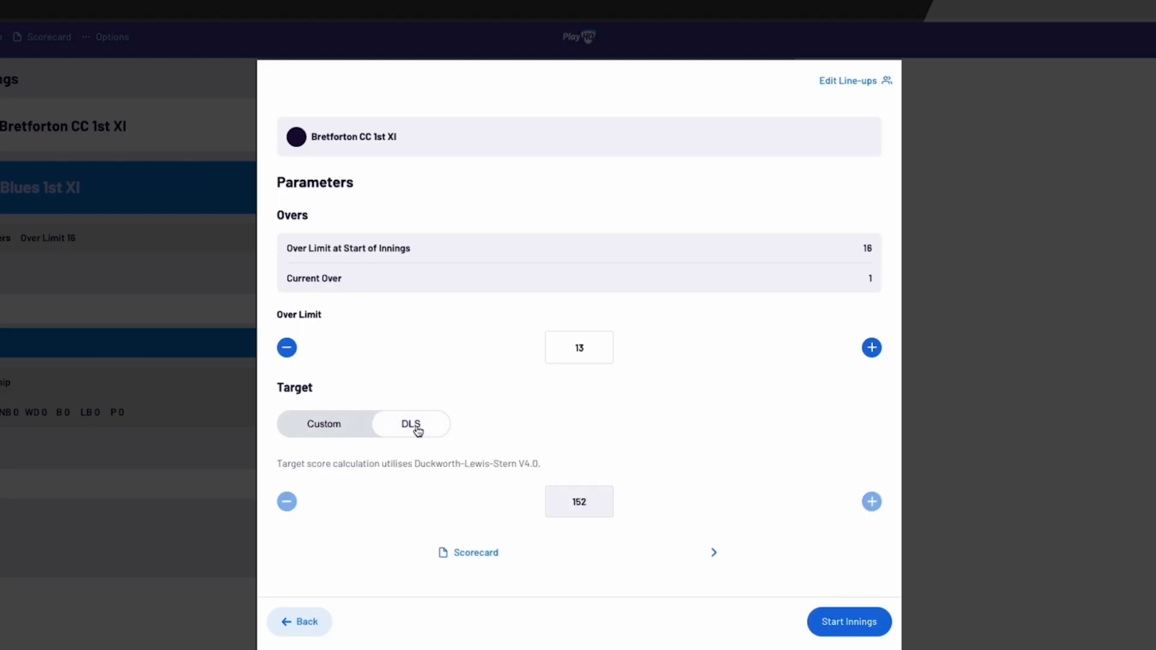
{"action": "left_click", "coordinate": [287, 350]}
{"action": "left_click", "coordinate": [287, 349]}
{"action": "left_click", "coordinate": [286, 349]}
{"action": "left_click", "coordinate": [286, 349]}
{"action": "left_click", "coordinate": [287, 349]}
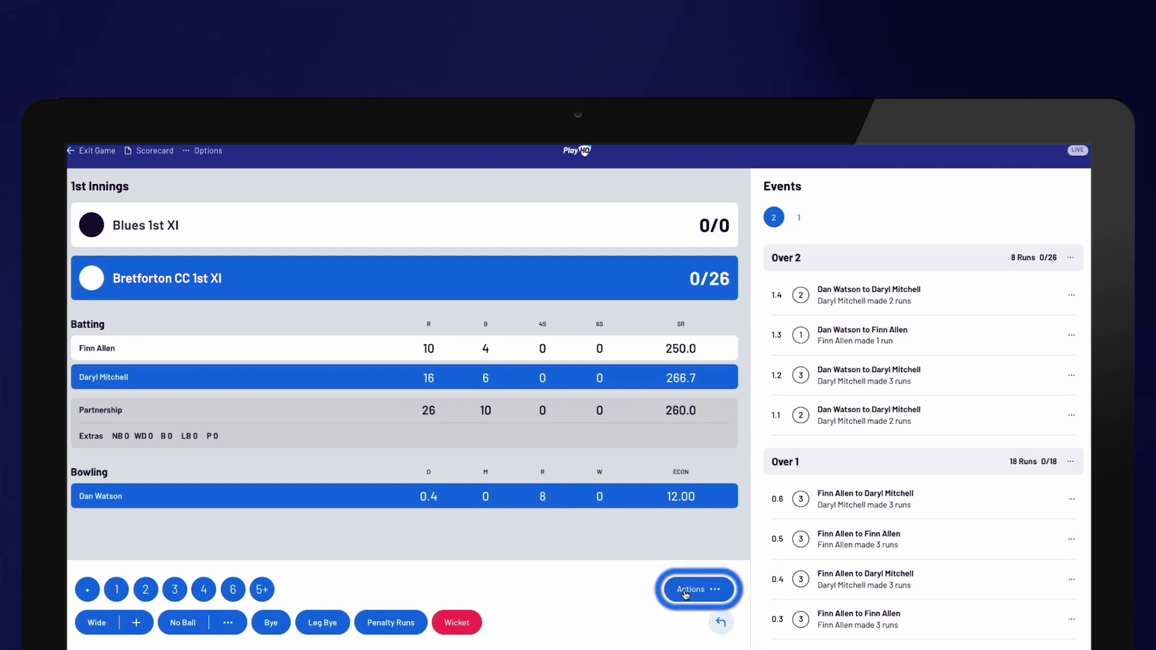
Step: Call stumps for the day and exit the game
{"action": "left_click", "coordinate": [685, 591]}
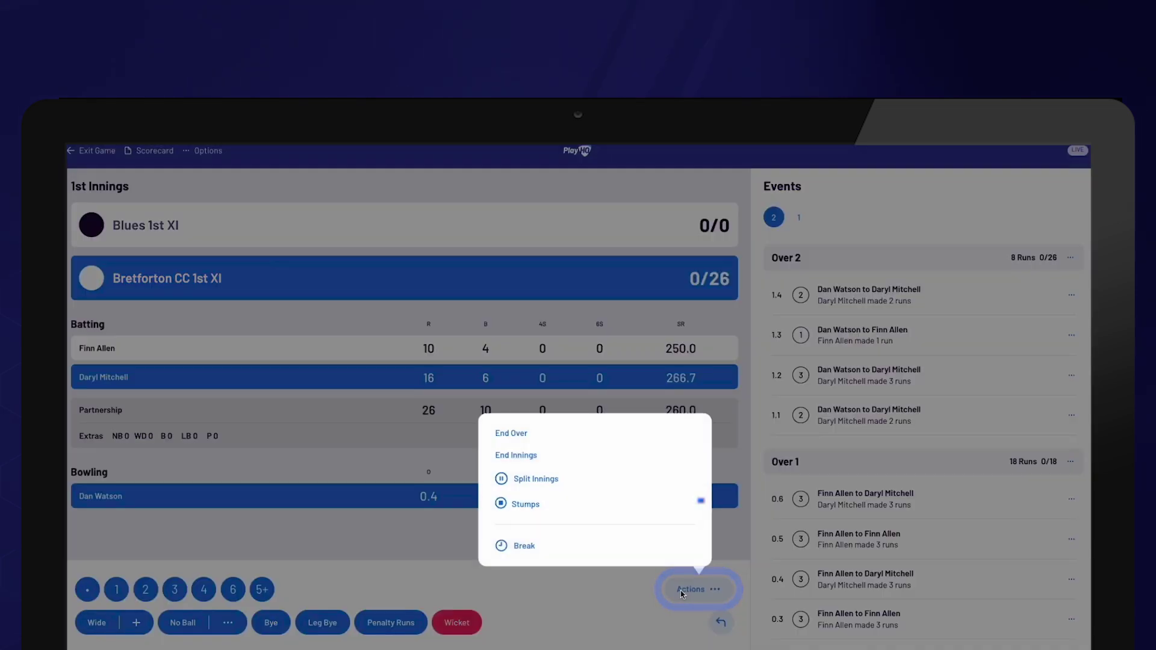
{"action": "left_click", "coordinate": [526, 505]}
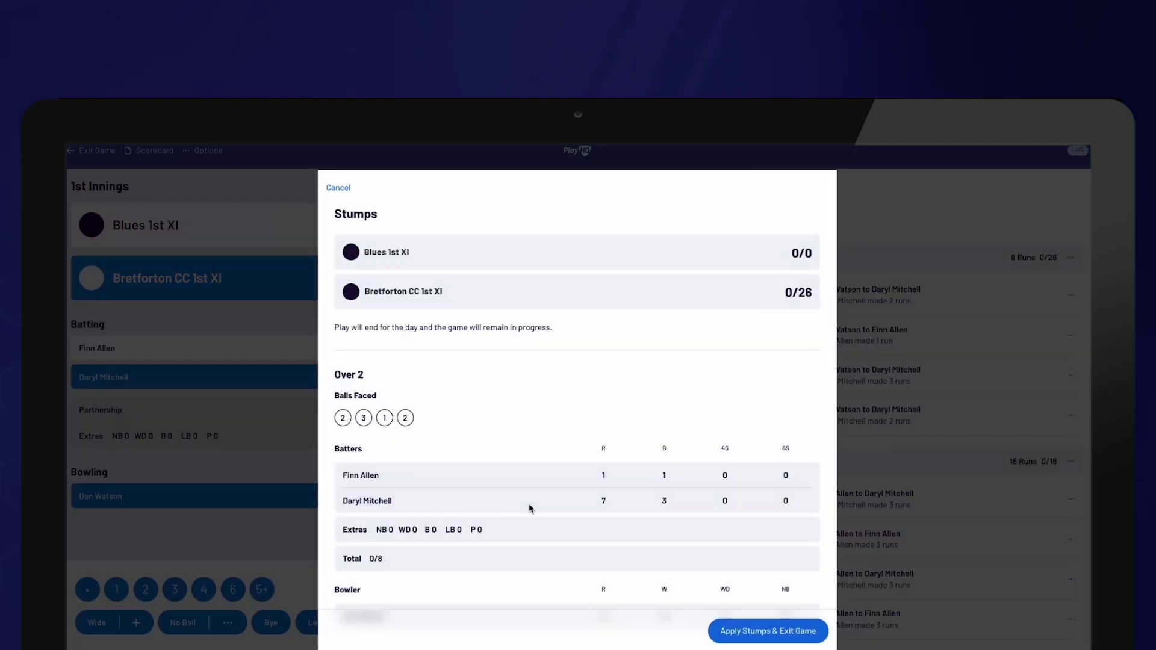
{"action": "left_click", "coordinate": [748, 633]}
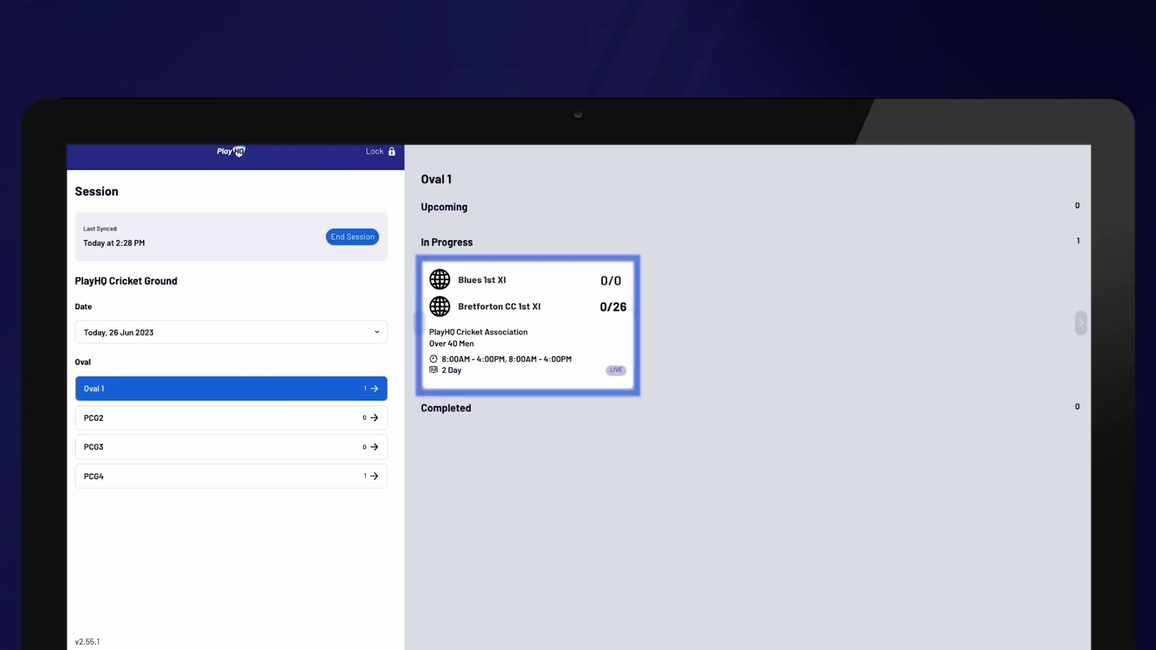
Step: Reopen the in-progress match and resume scoring it on this device
{"action": "left_click", "coordinate": [508, 323]}
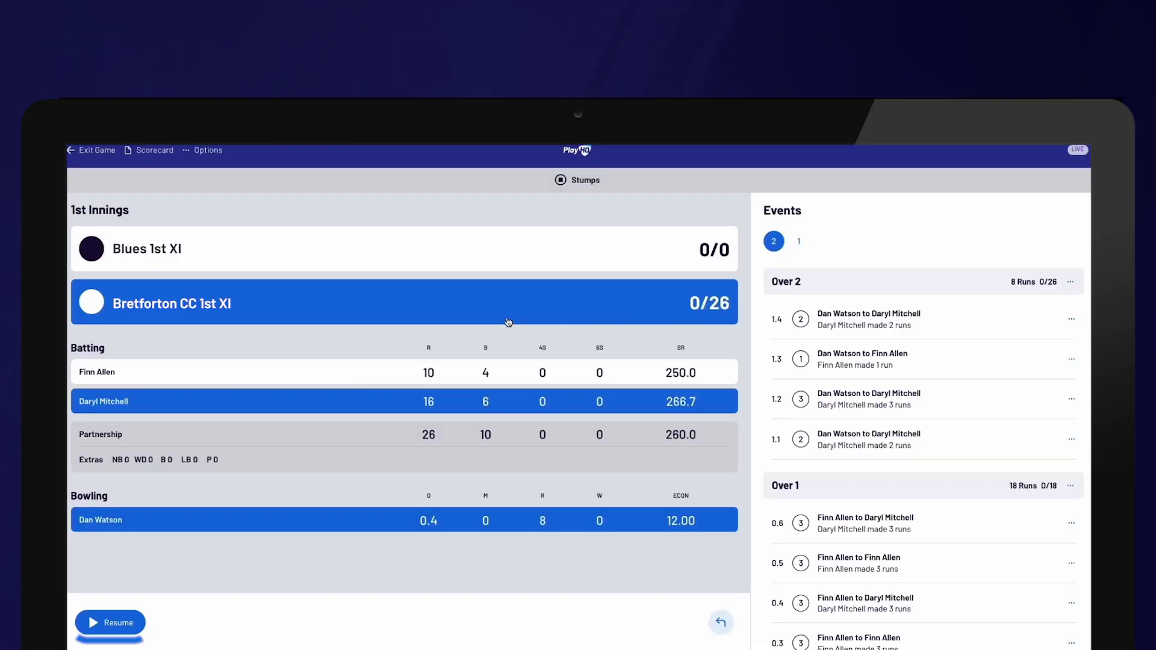
{"action": "left_click", "coordinate": [119, 623]}
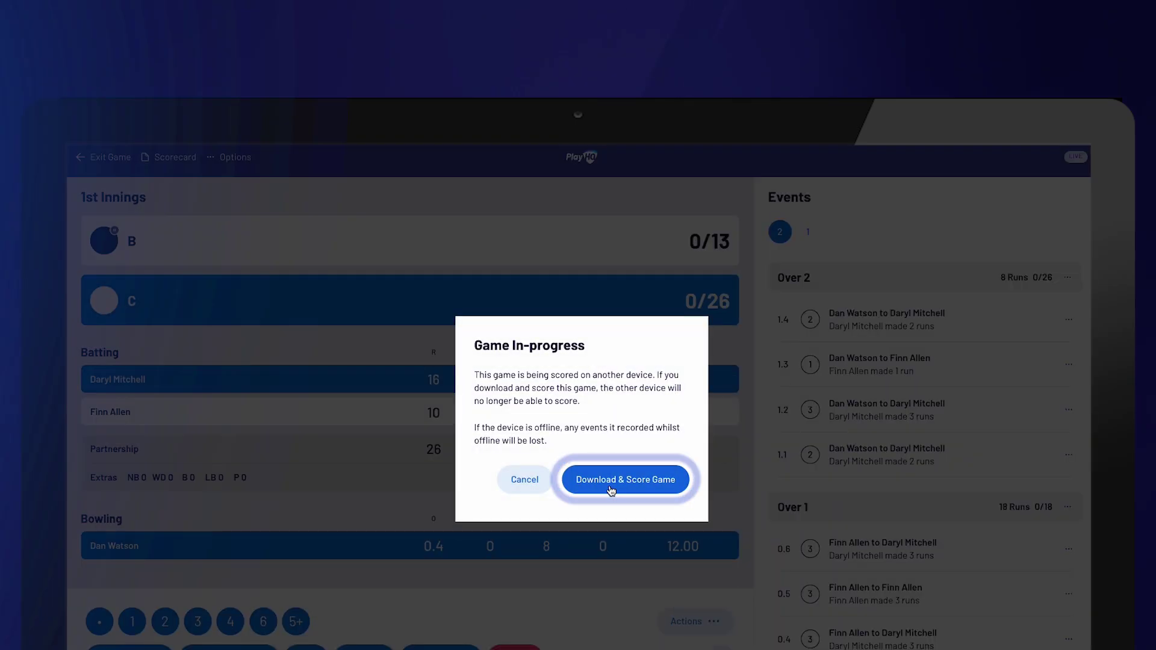
{"action": "left_click", "coordinate": [611, 491]}
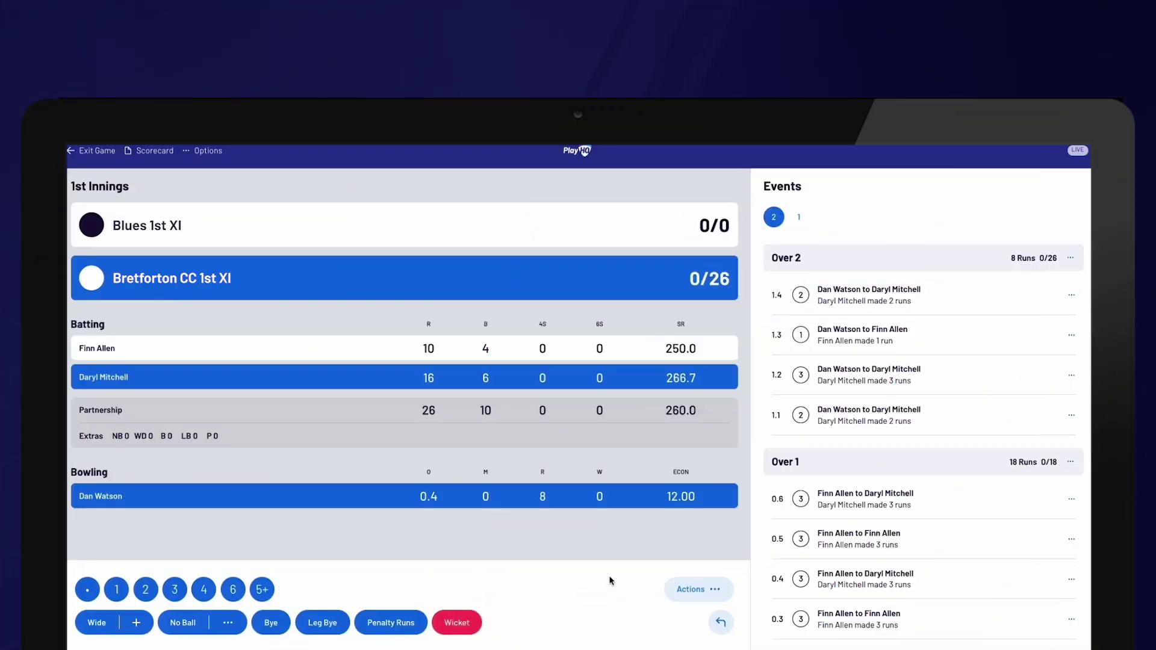
Step: Split the current Bretforton CC 1st XI innings from the innings actions list
{"action": "left_click", "coordinate": [691, 593]}
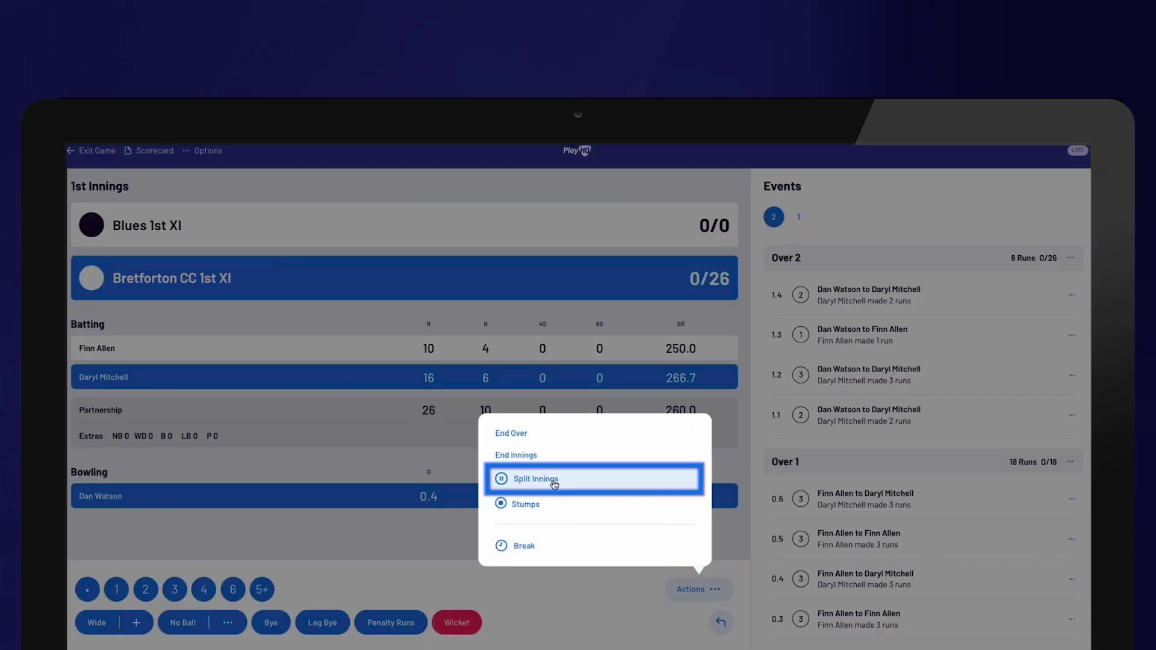
{"action": "left_click", "coordinate": [554, 483]}
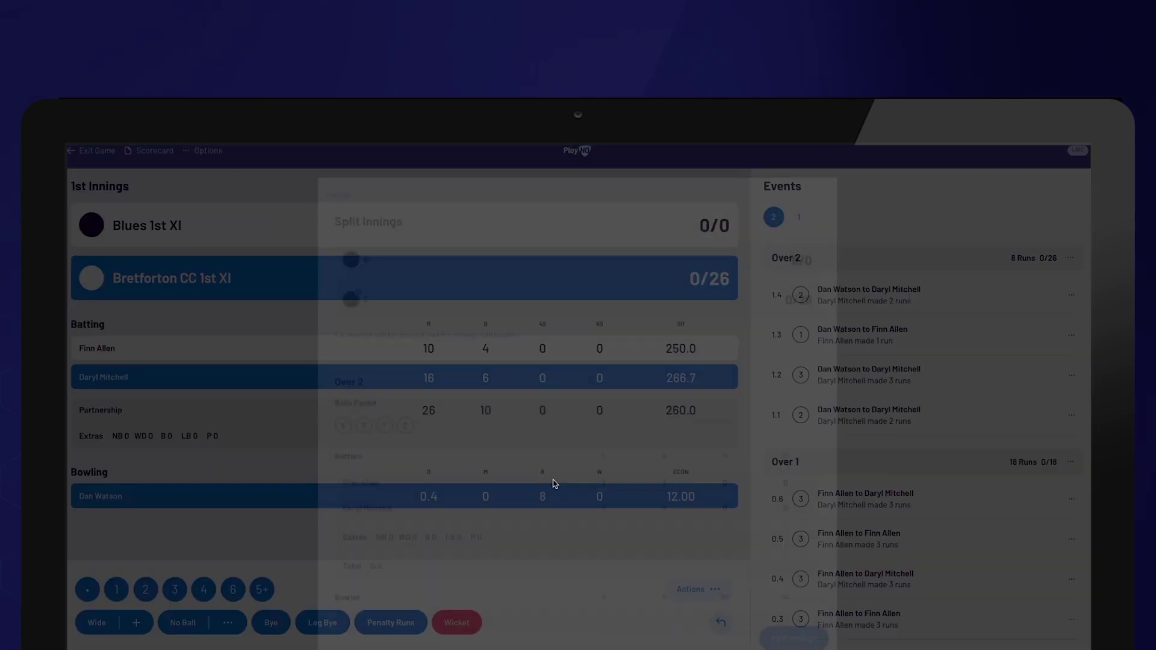
{"action": "scroll", "coordinate": [553, 484], "scroll_direction": "down", "scroll_amount": 3}
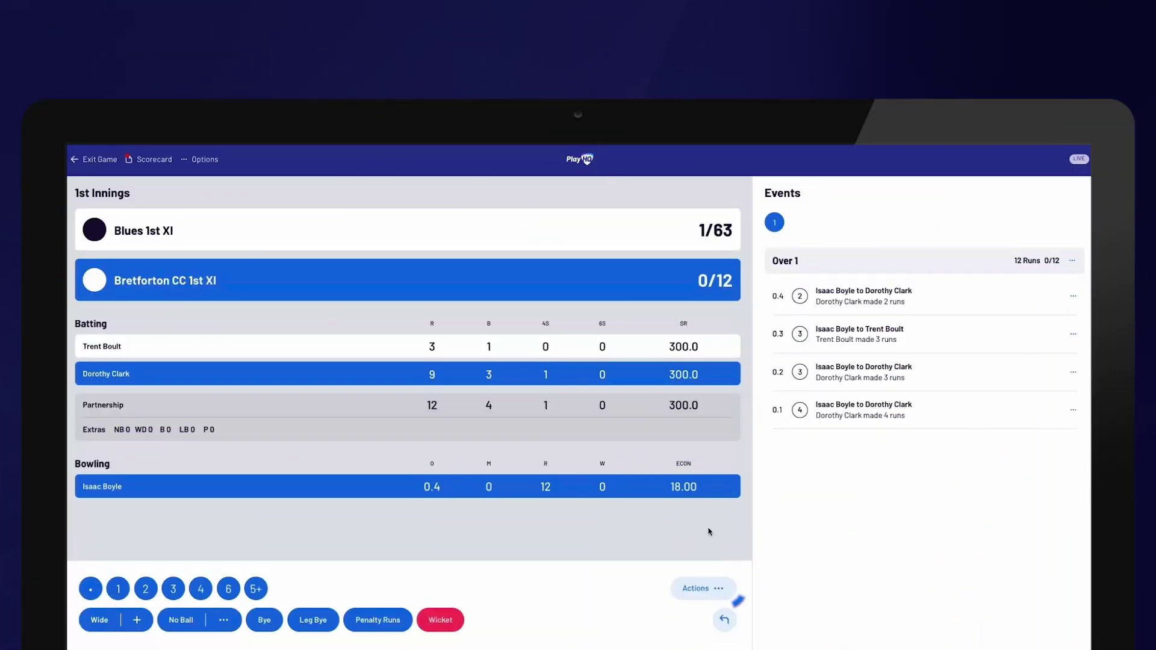
Step: Start a break in play from the innings actions list
{"action": "left_click", "coordinate": [718, 596]}
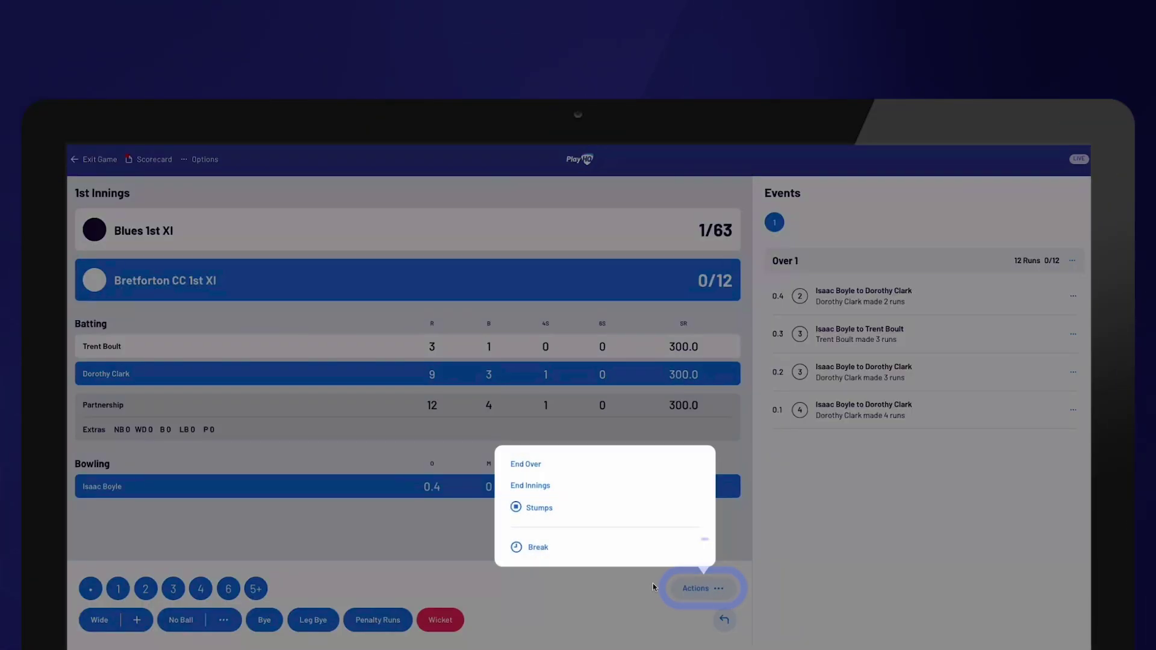
{"action": "left_click", "coordinate": [550, 549]}
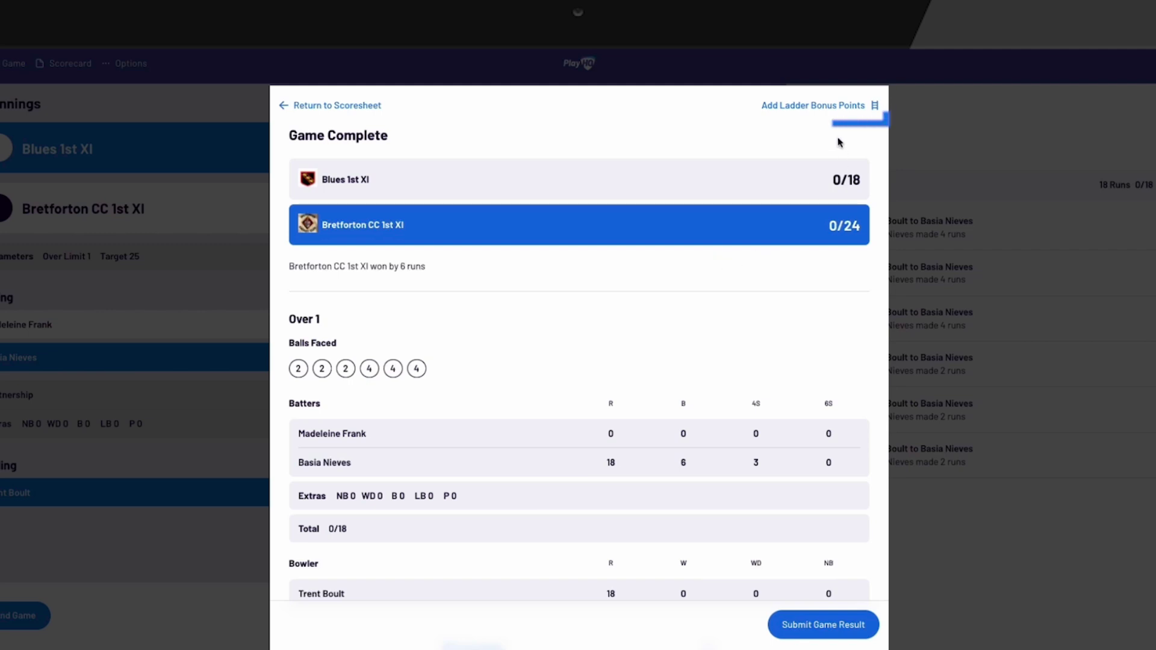
Step: Allocate 1 ladder bonus point to the home team in the game result
{"action": "left_click", "coordinate": [822, 108]}
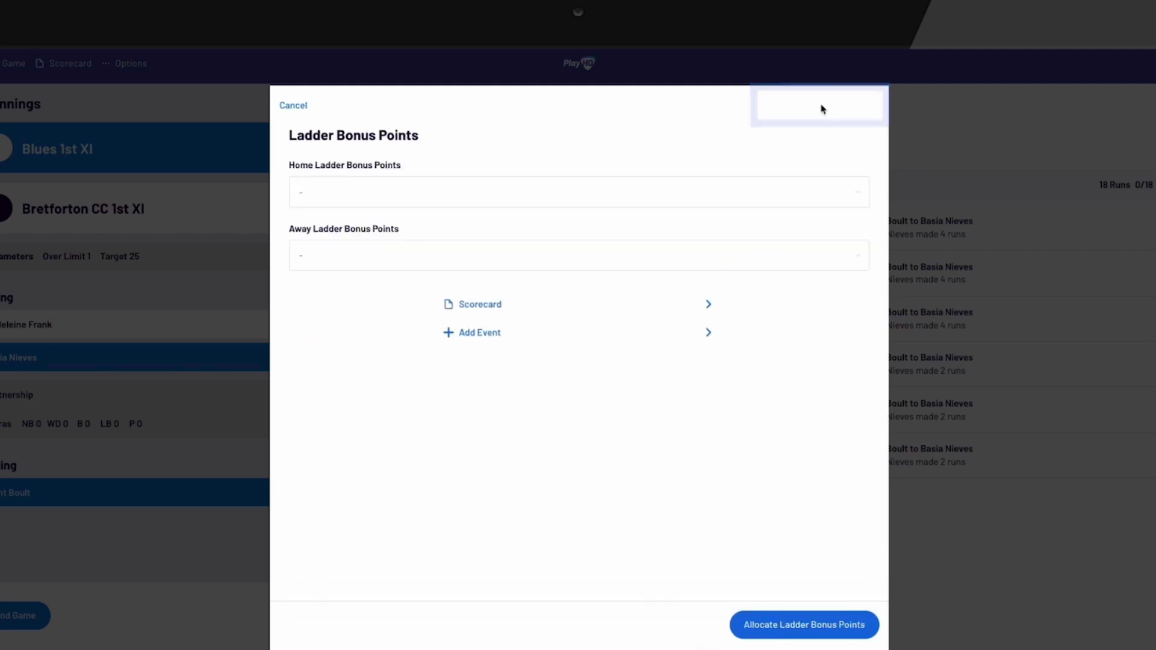
{"action": "left_click", "coordinate": [483, 201]}
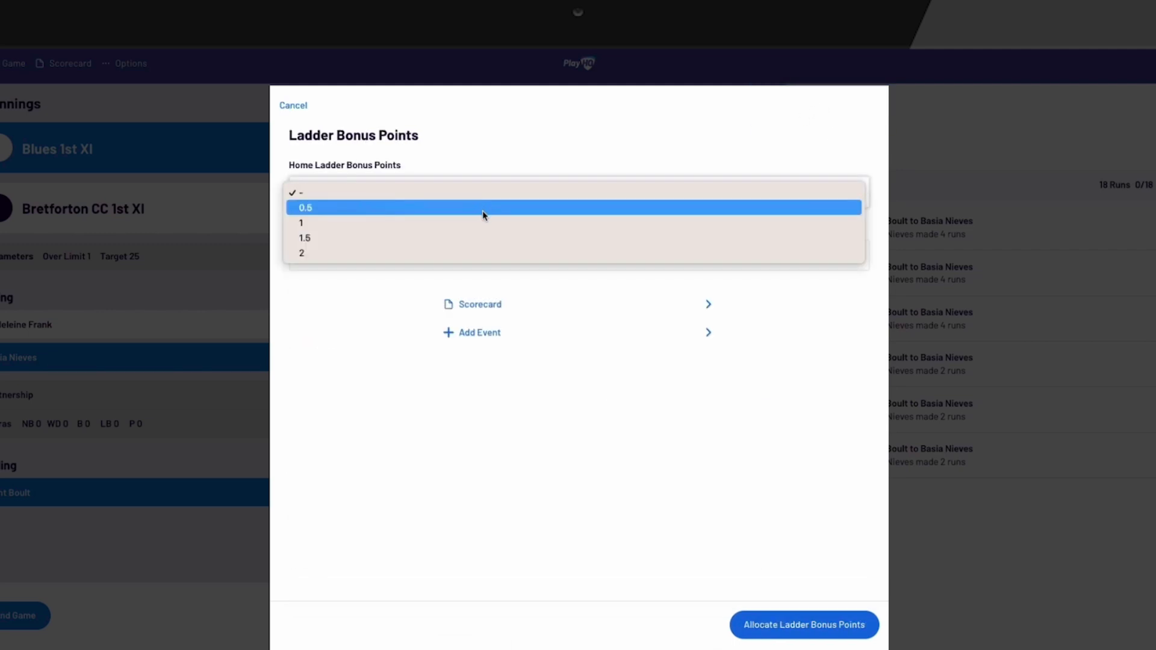
{"action": "left_click", "coordinate": [483, 224]}
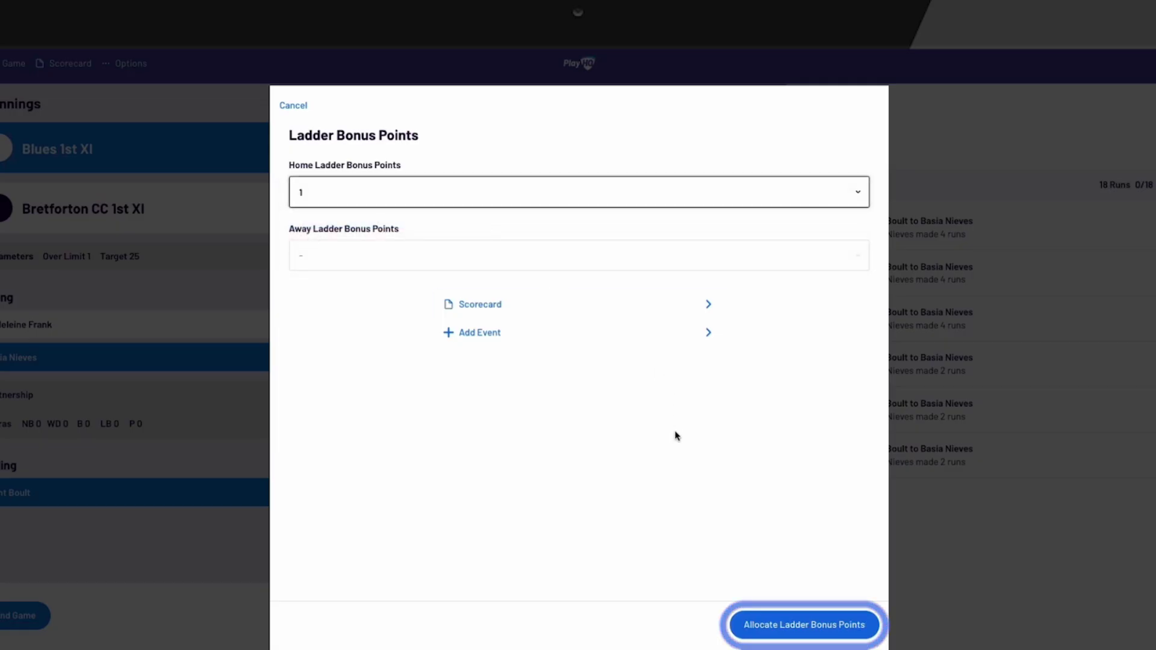
{"action": "left_click", "coordinate": [789, 621]}
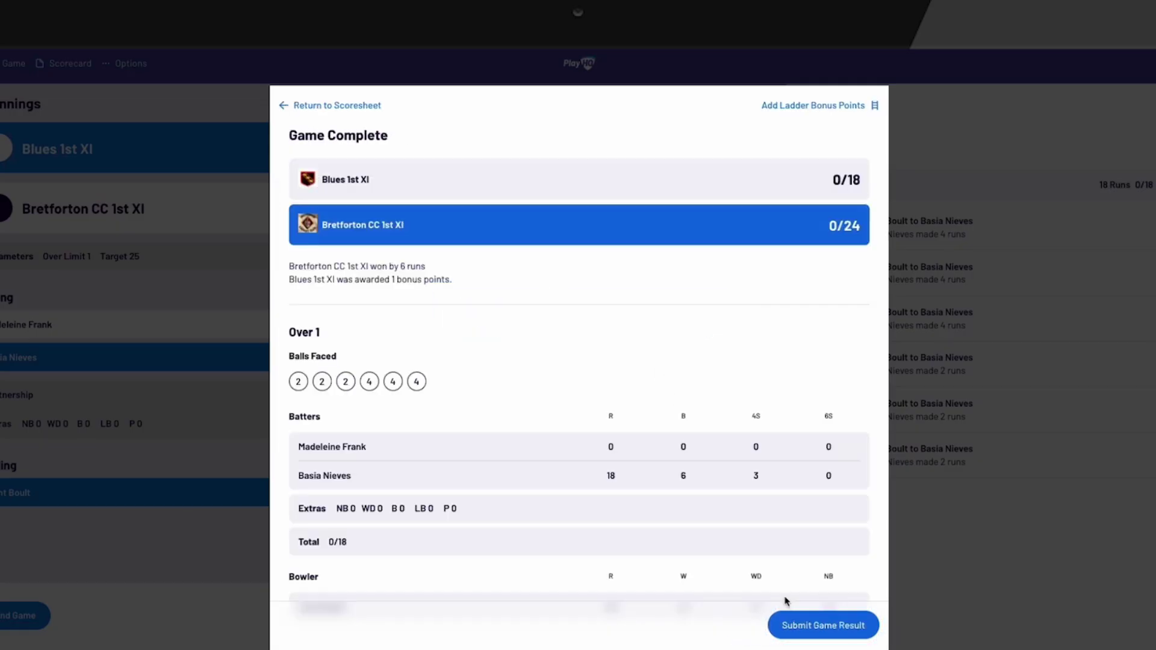
{"action": "scroll", "coordinate": [787, 602], "scroll_direction": "down", "scroll_amount": 3}
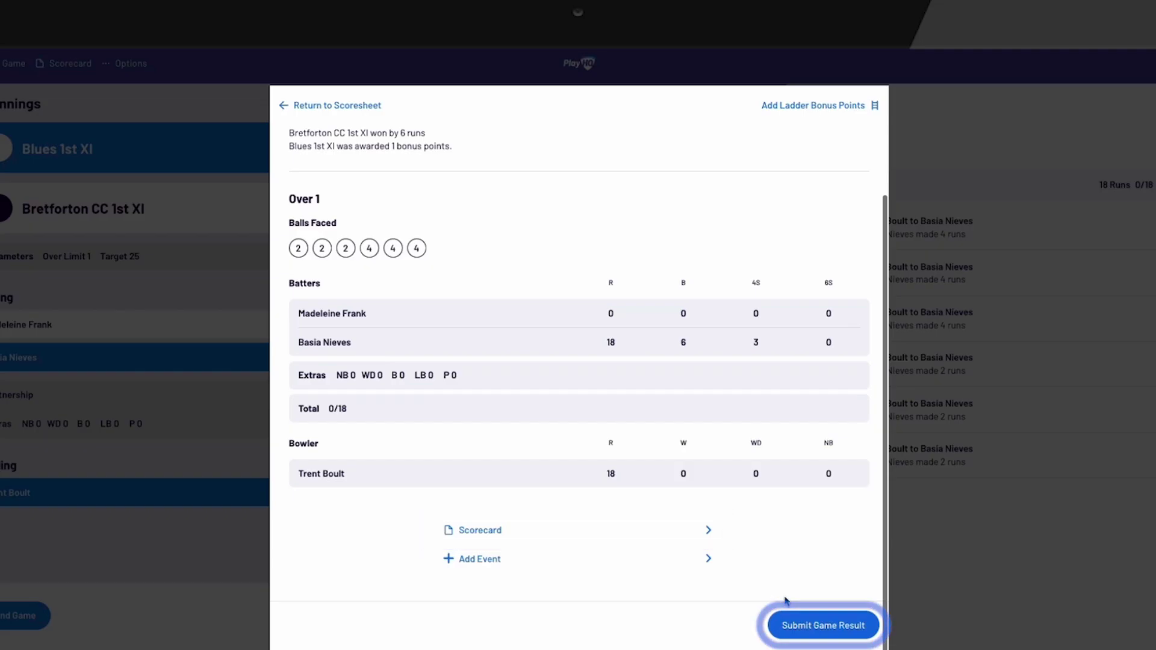
Step: Submit the final game result, bringing up the device PIN prompt
{"action": "left_click", "coordinate": [814, 626]}
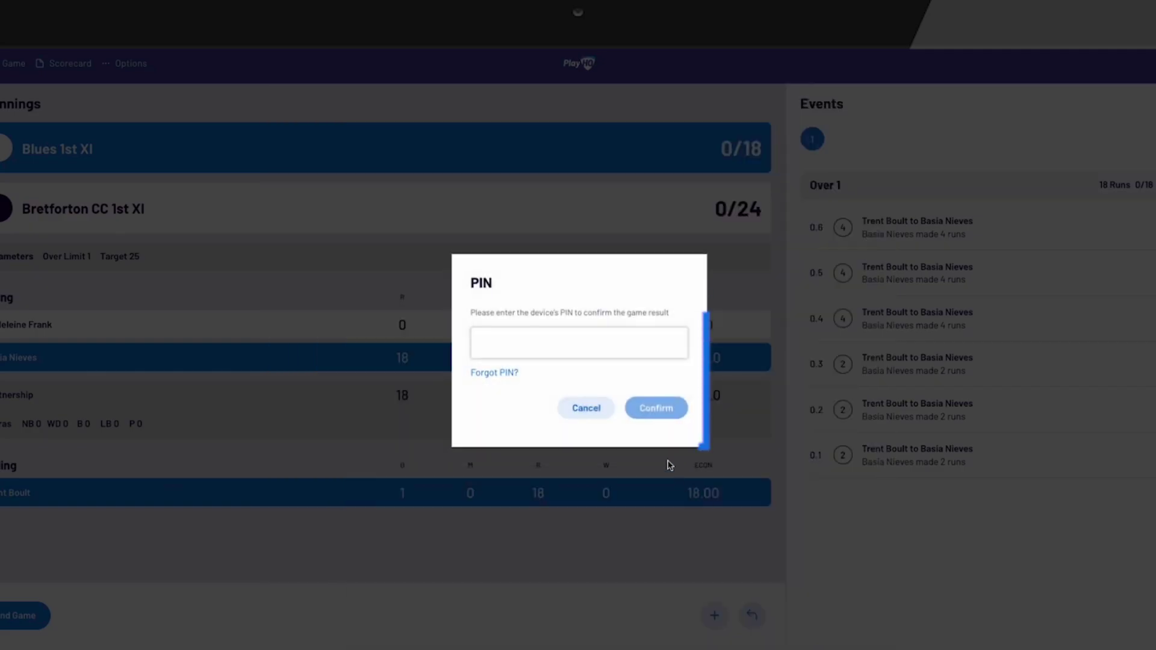